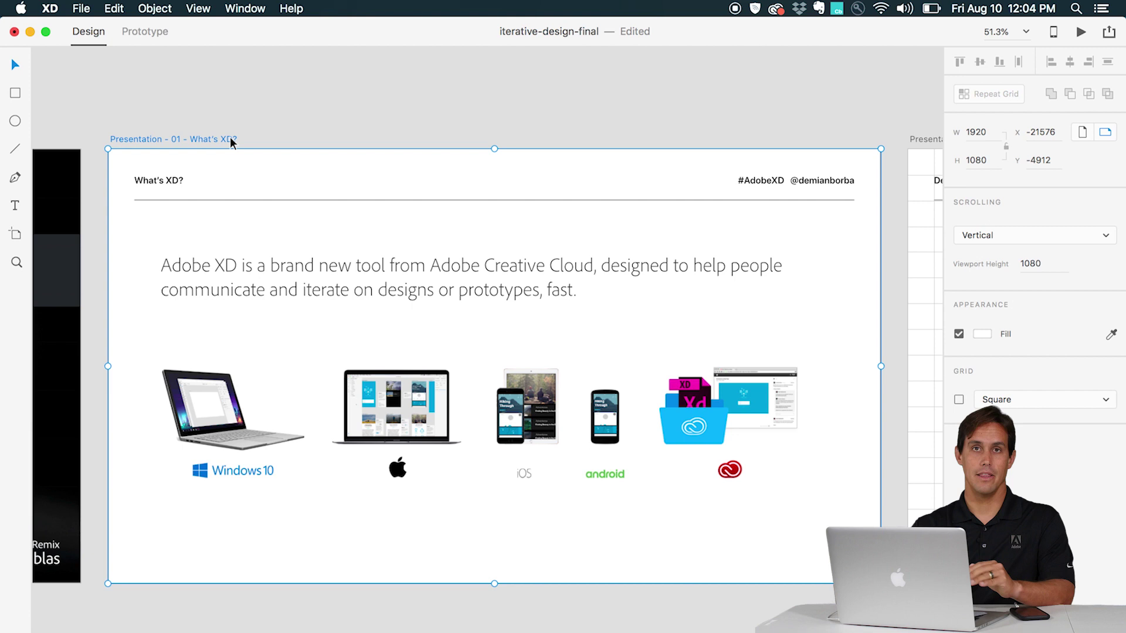
- Zoom out to about 11% and pan to the 4.1 Wireframes and 4.2 High Fidelity sections
click(282, 270)
scroll(280, 268, down, 5)
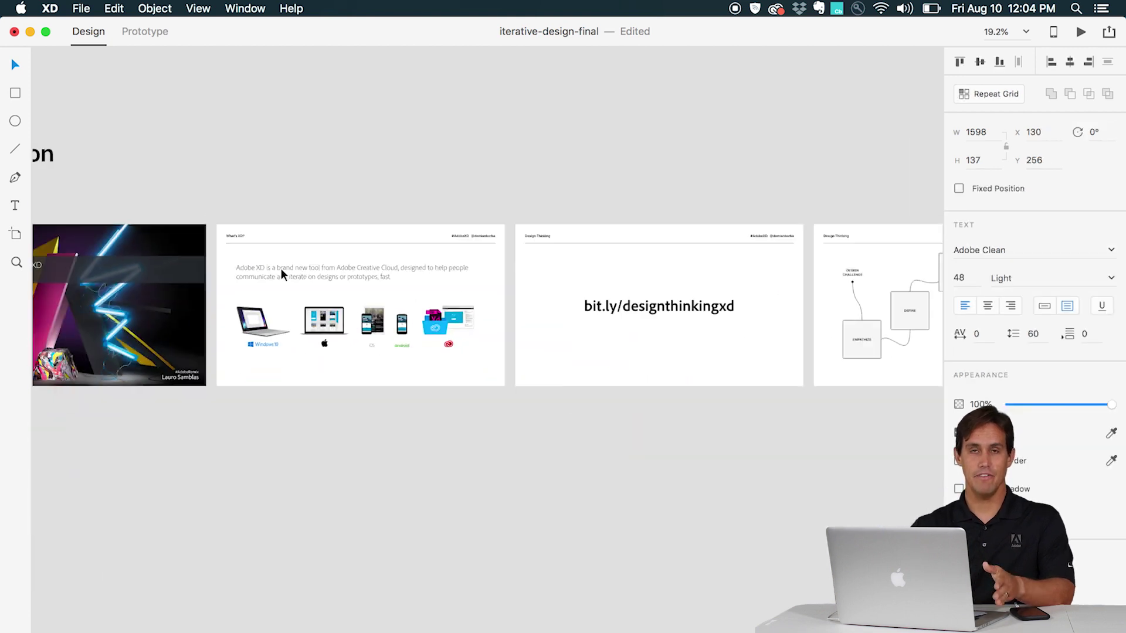
scroll(281, 268, down, 5)
scroll(280, 268, down, 5)
scroll(280, 268, down, 5)
scroll(280, 269, up, 5)
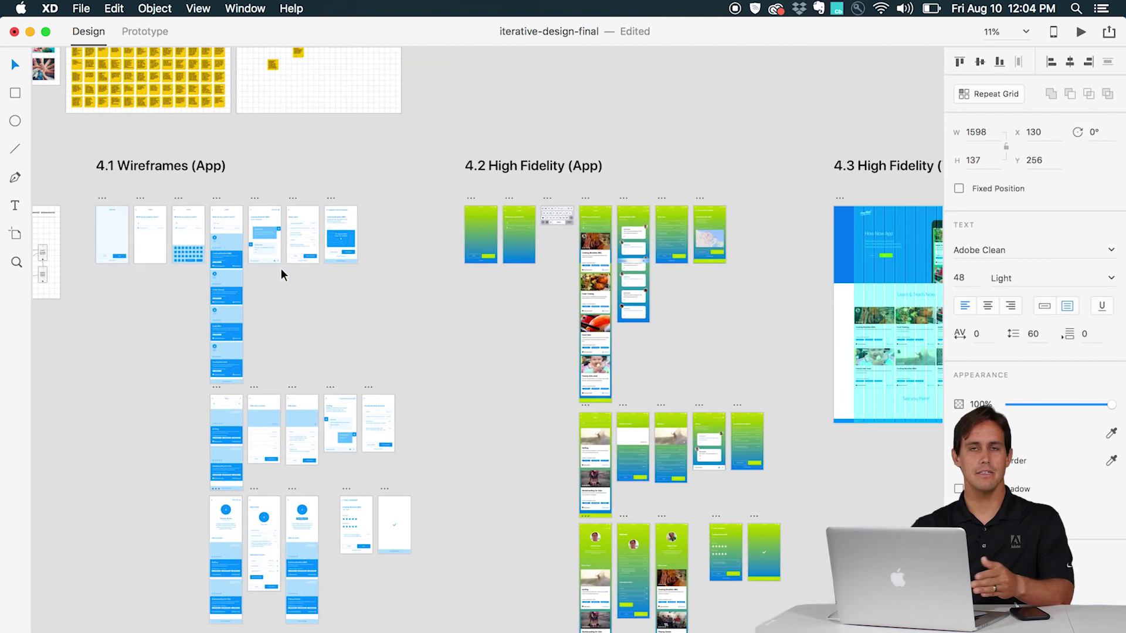
scroll(280, 268, left, 3)
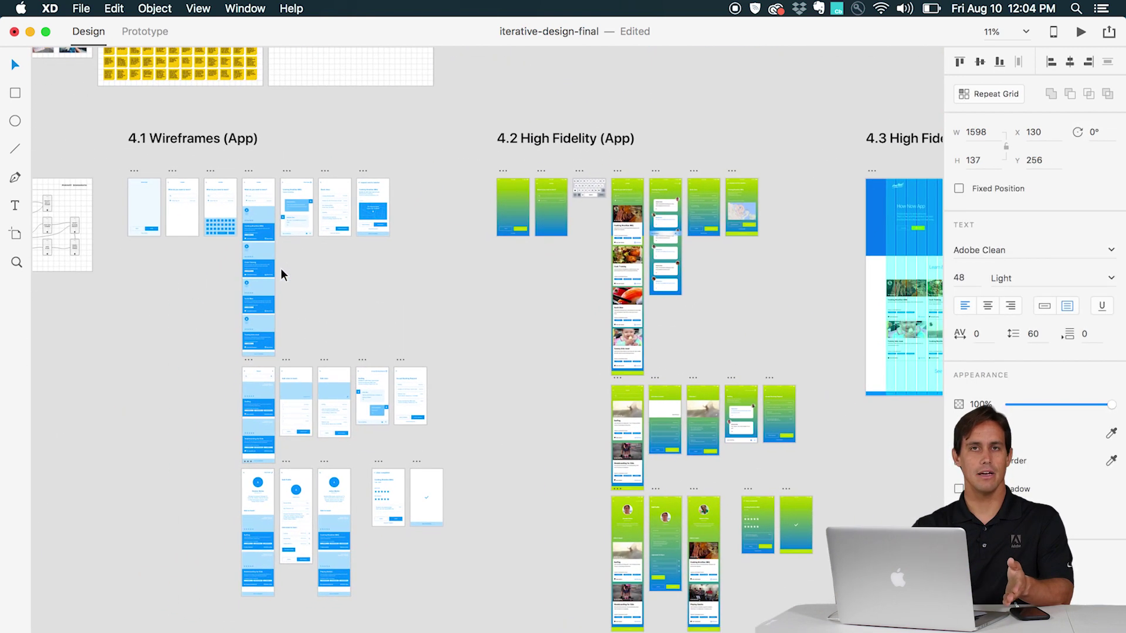
- Show the prototype wires, play the preview advancing past LEARN, then bring up sharing options
click(146, 33)
key(cmd+Return)
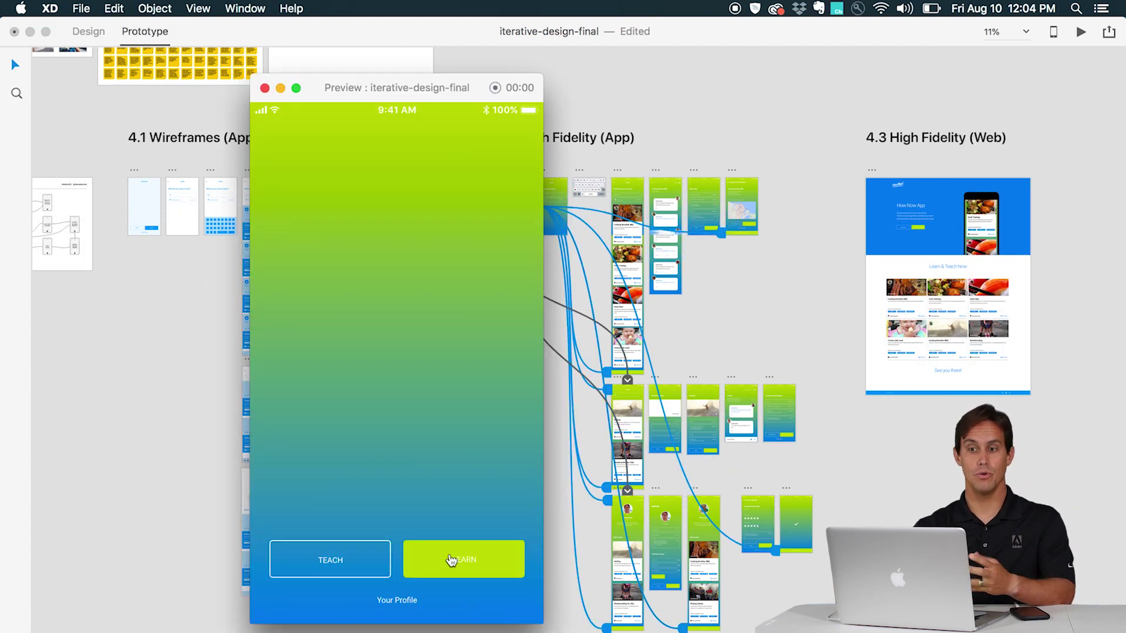
click(452, 555)
click(854, 44)
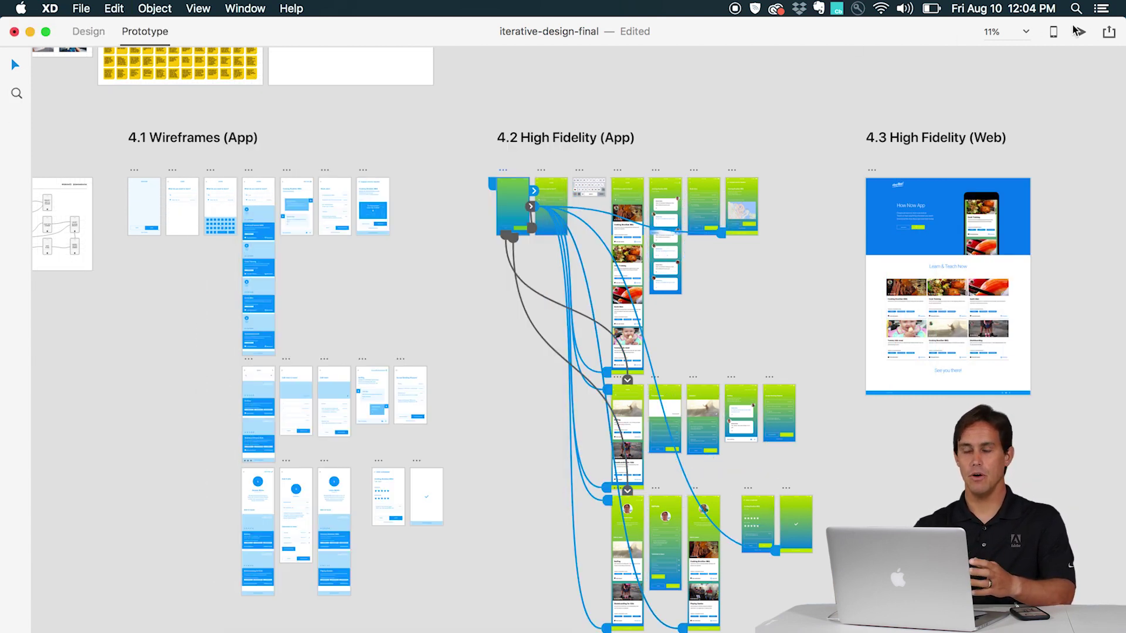
click(1109, 33)
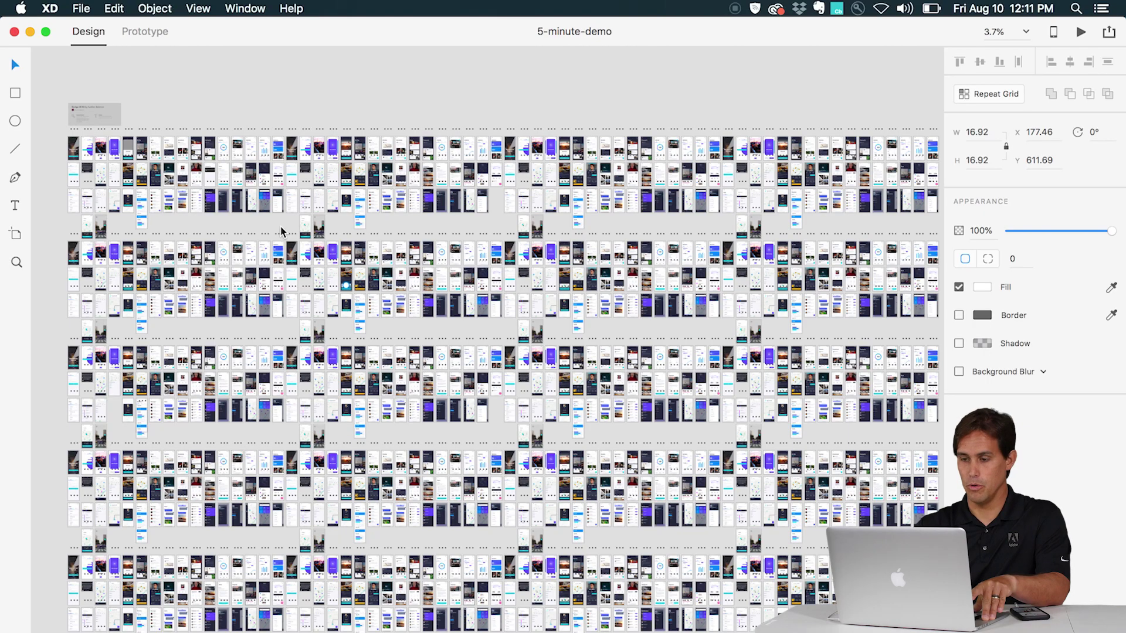
- Zoom the 5-minute-demo grid to about 20% and select the Music artboard
scroll(280, 226, up, 5)
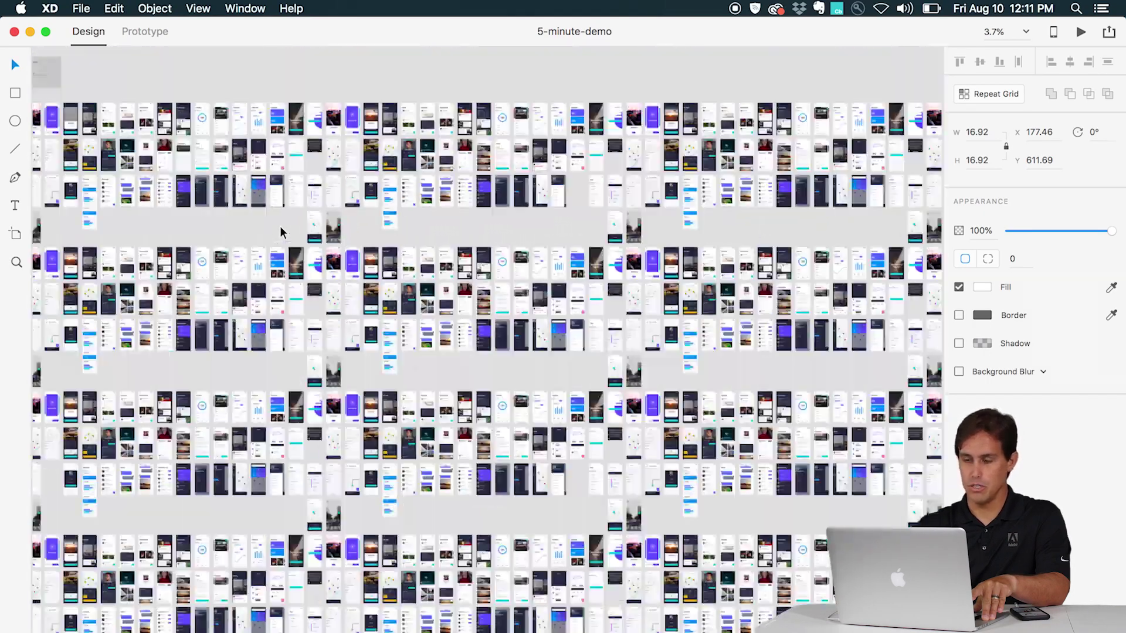
scroll(280, 226, up, 3)
scroll(279, 226, up, 3)
scroll(280, 227, up, 3)
scroll(280, 227, up, 3)
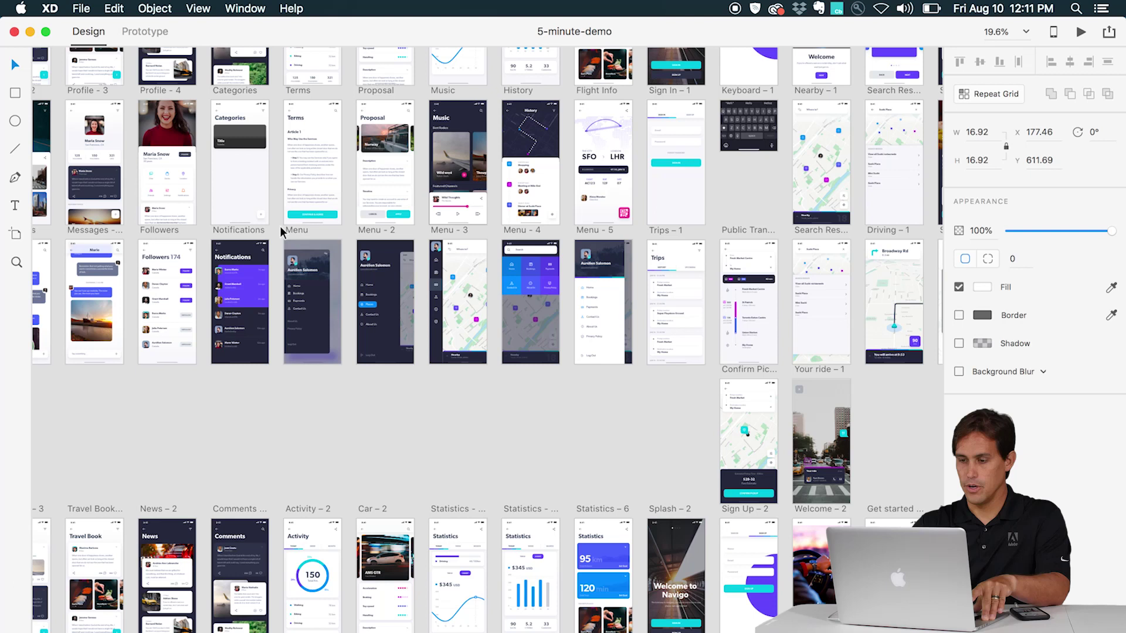
click(444, 91)
scroll(443, 88, up, 5)
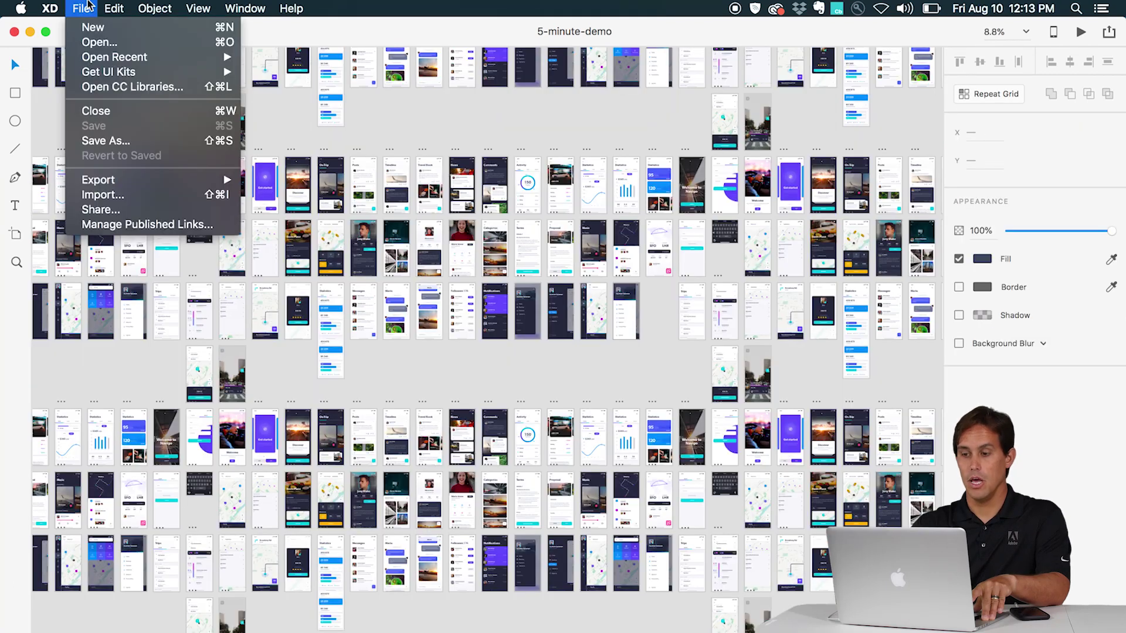
- Open the UIElements+DesignTemplates+Guides-iPhoneX Sketch file and show its Assets panel
click(90, 41)
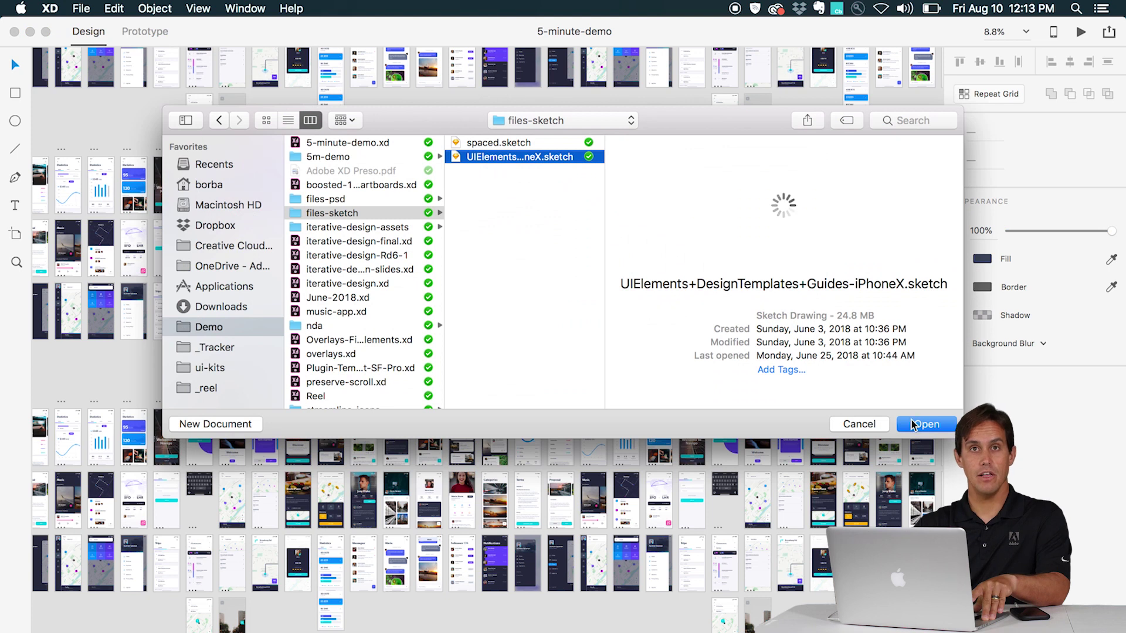
click(913, 425)
key(super+shift+y)
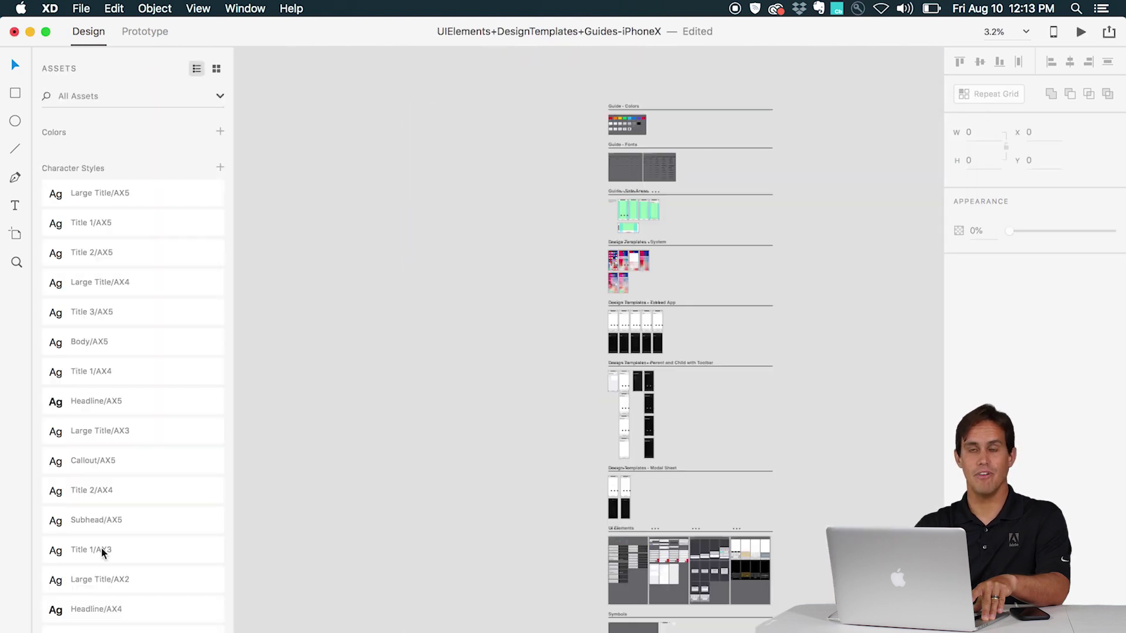
scroll(101, 547, down, 5)
scroll(101, 548, down, 5)
scroll(101, 547, down, 10)
- Browse the assets as thumbnails and zoom into the Design Templates - System screens
click(216, 68)
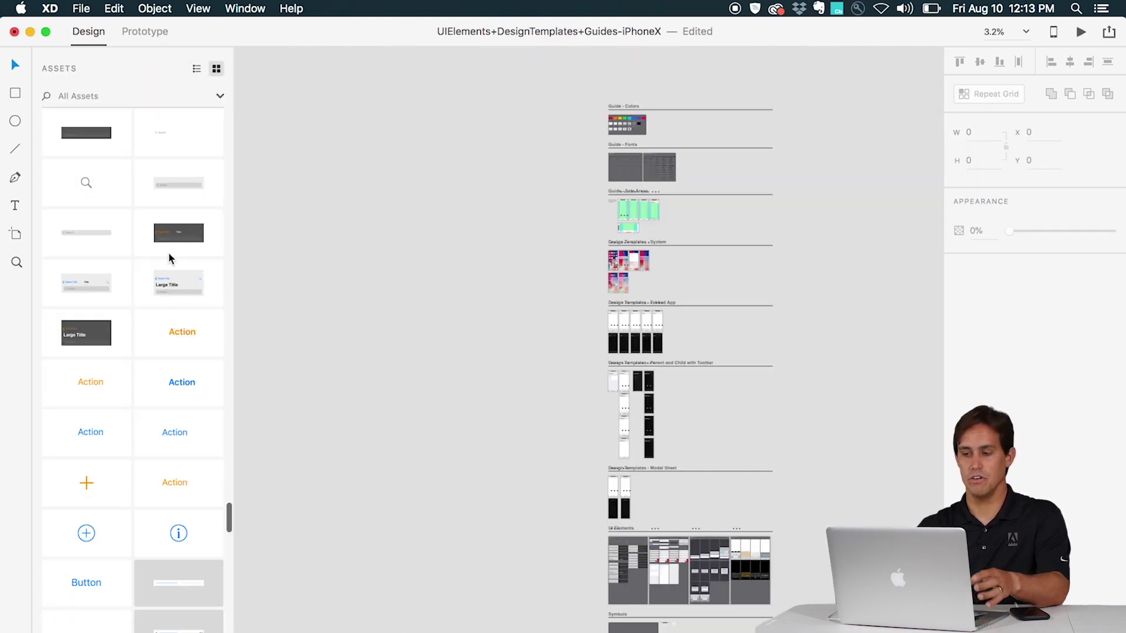
scroll(167, 276, down, 5)
scroll(166, 297, up, 4)
scroll(622, 287, up, 3)
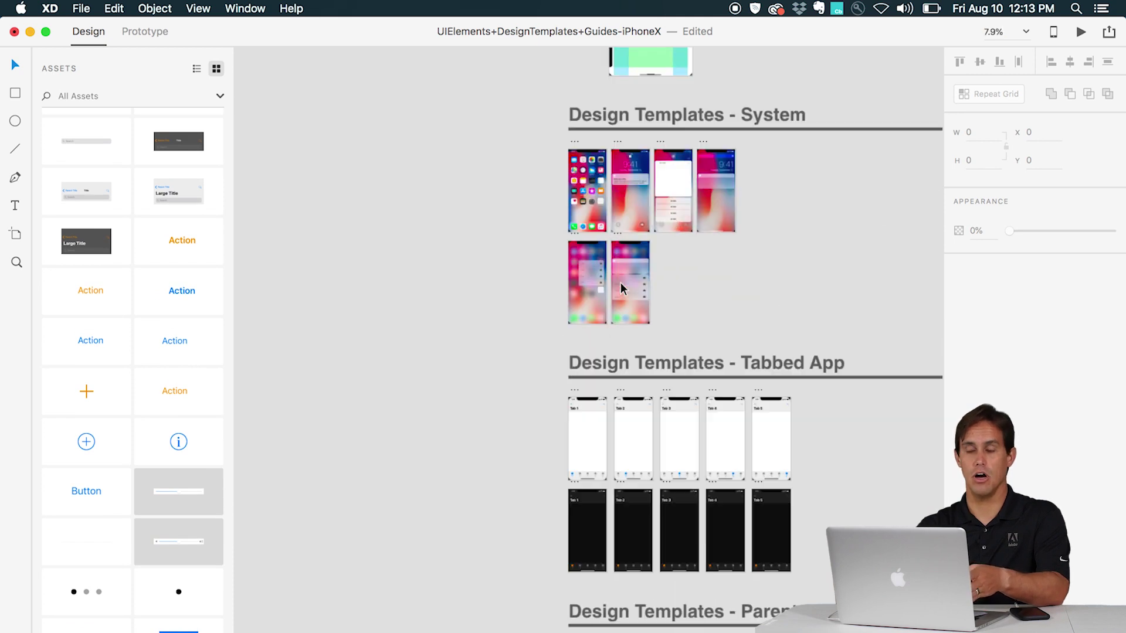
scroll(621, 288, up, 3)
scroll(621, 287, up, 3)
scroll(622, 288, up, 2)
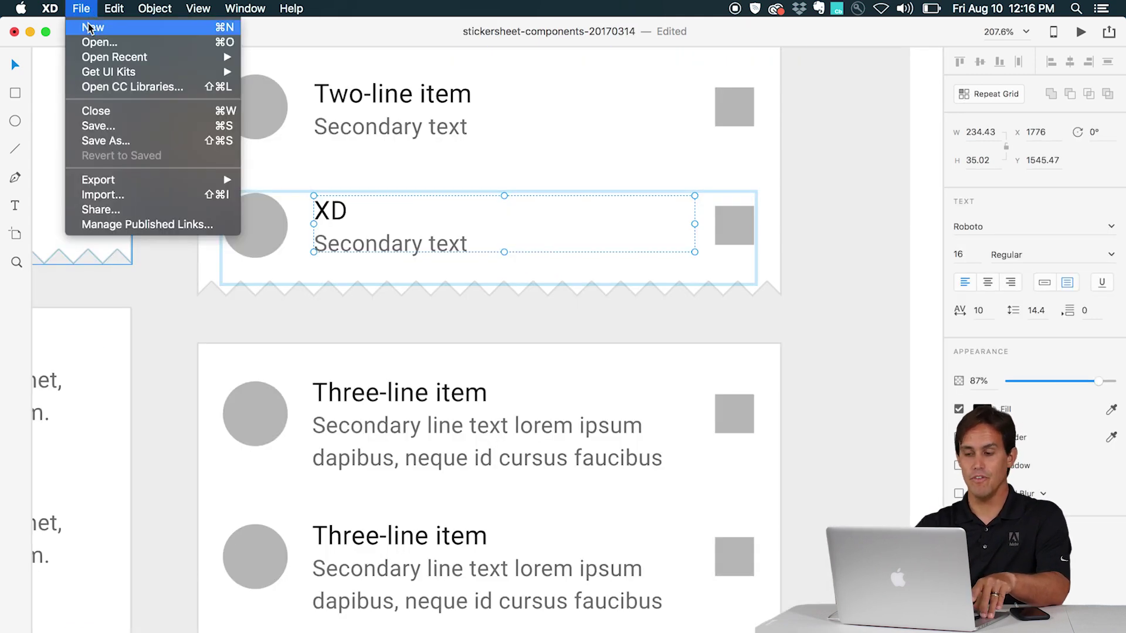
- Create a new Web 1920 document after checking the iPhone, iPad and web size presets
click(89, 27)
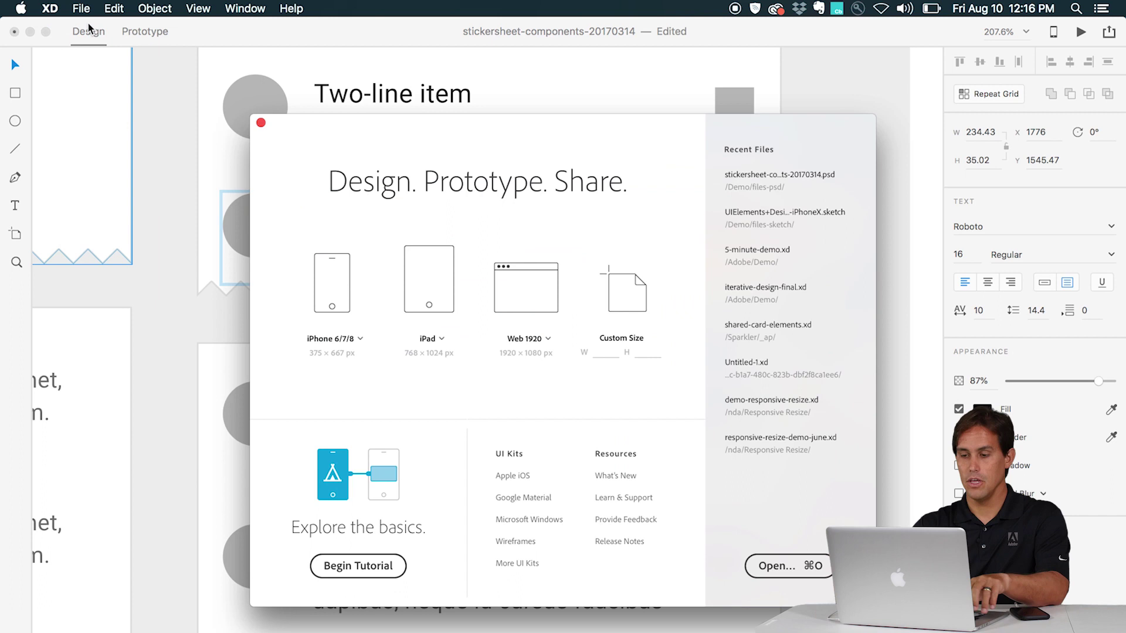
click(362, 337)
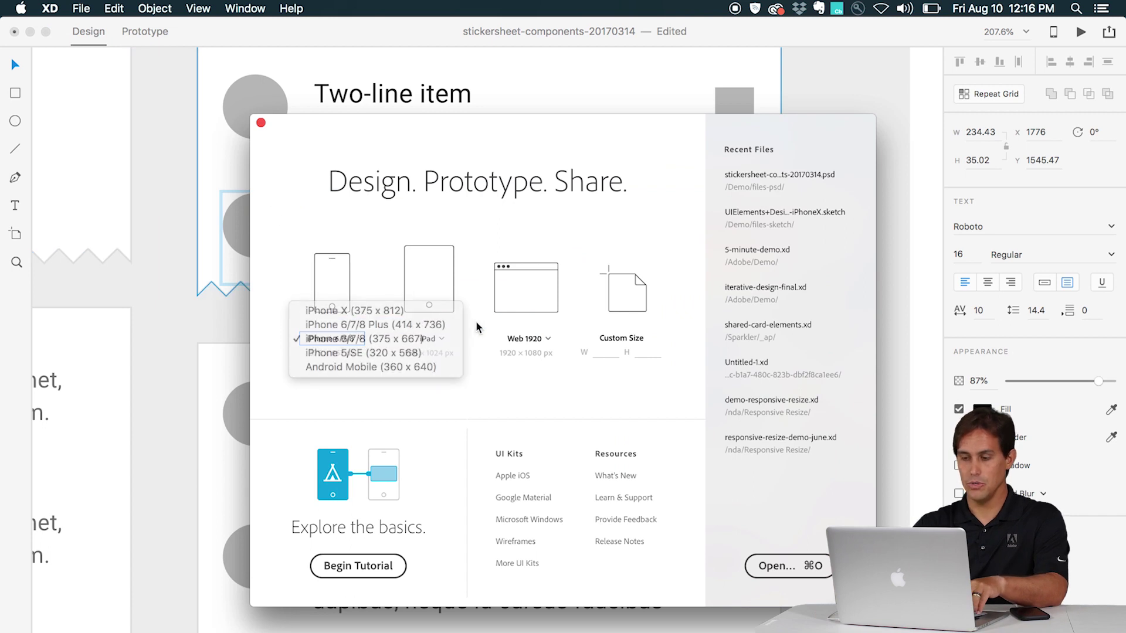
click(439, 340)
click(550, 341)
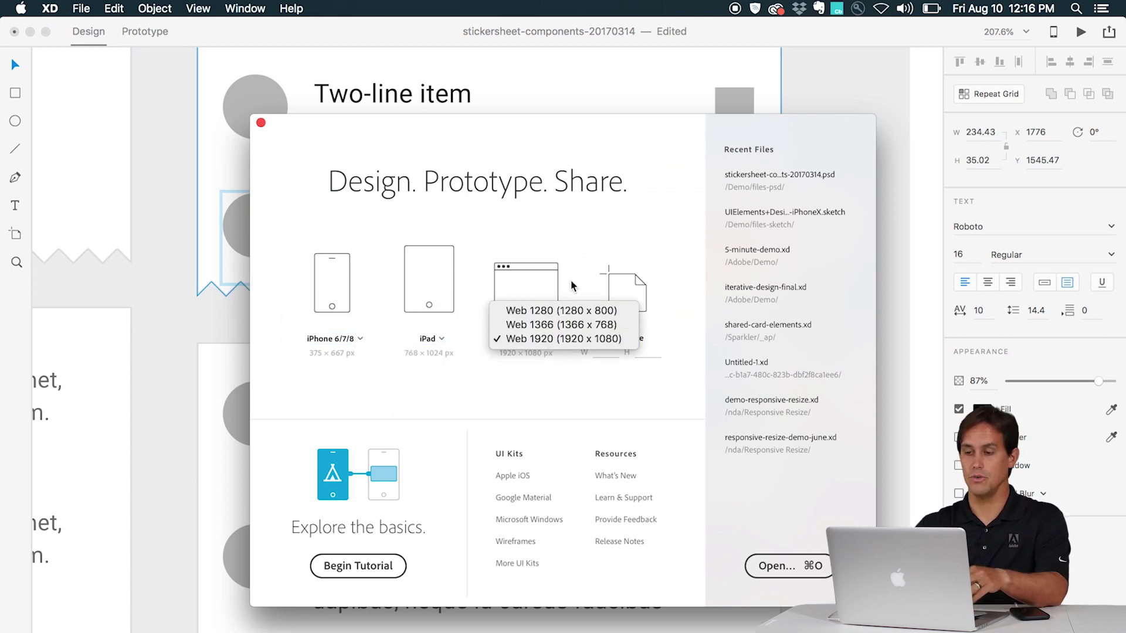
click(530, 334)
click(533, 291)
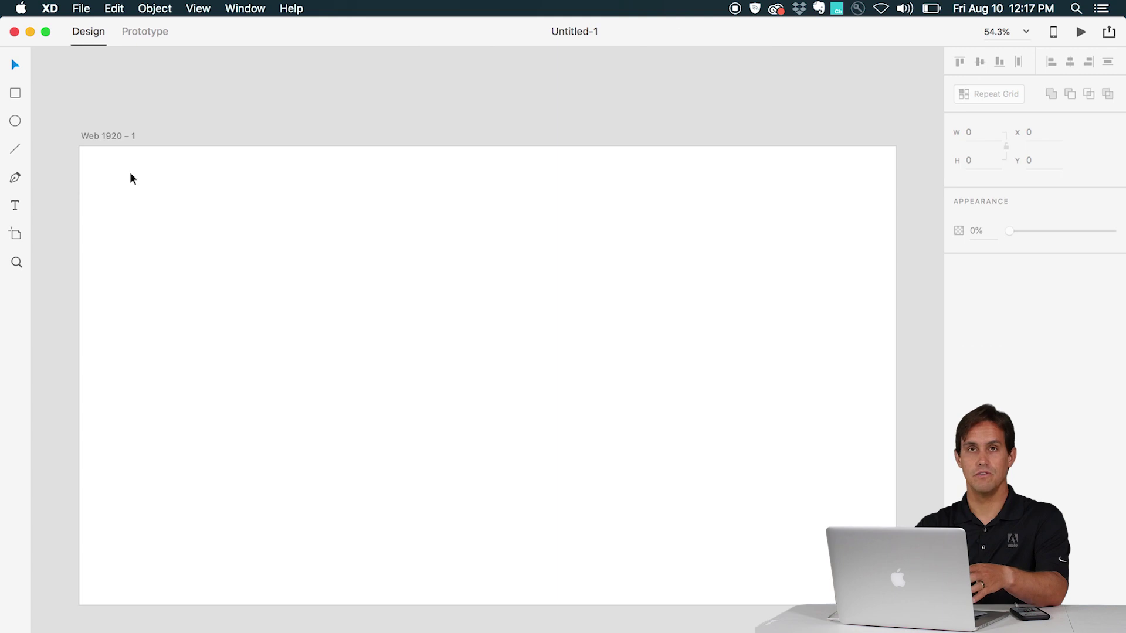
- Give the Web 1920 artboard a square grid with grid size 64
click(107, 135)
click(959, 400)
click(1044, 400)
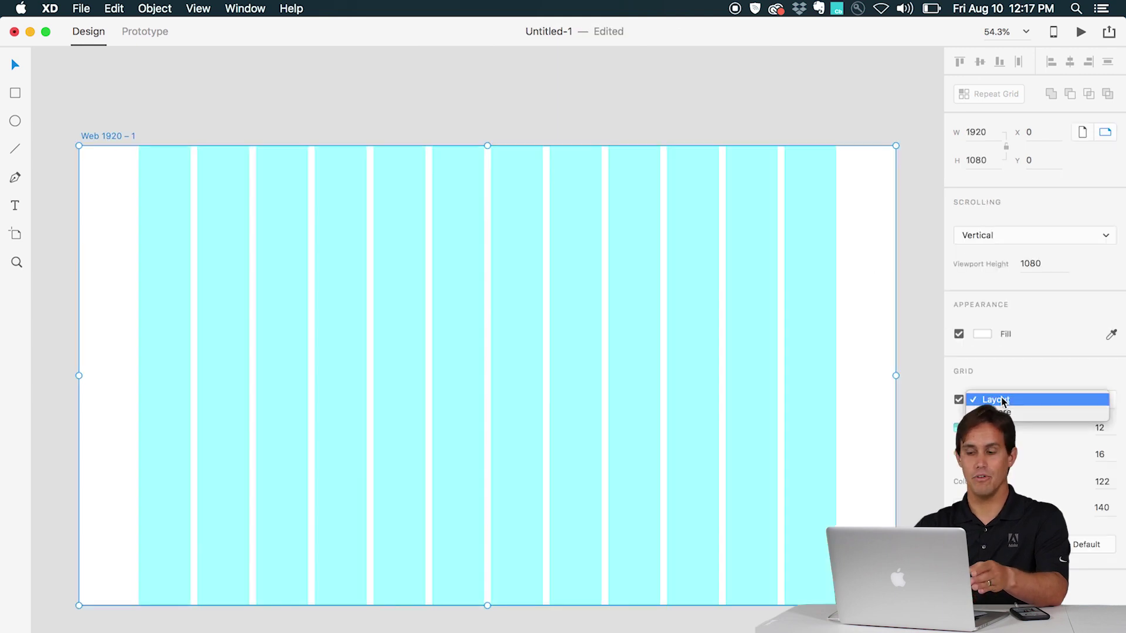
click(997, 412)
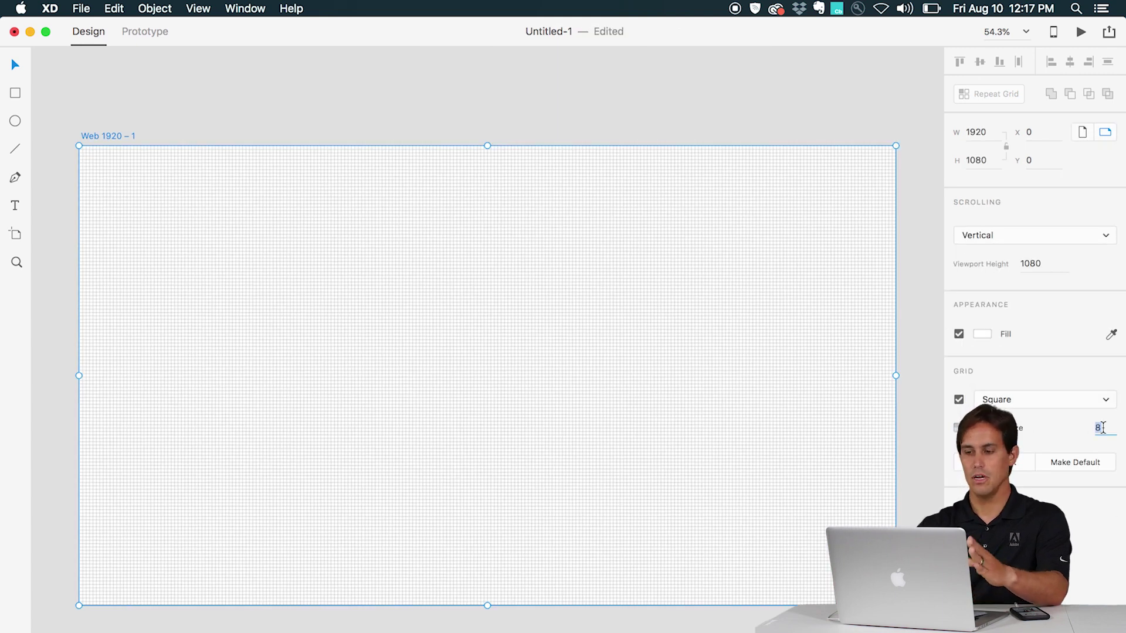
text(64)
key(Return)
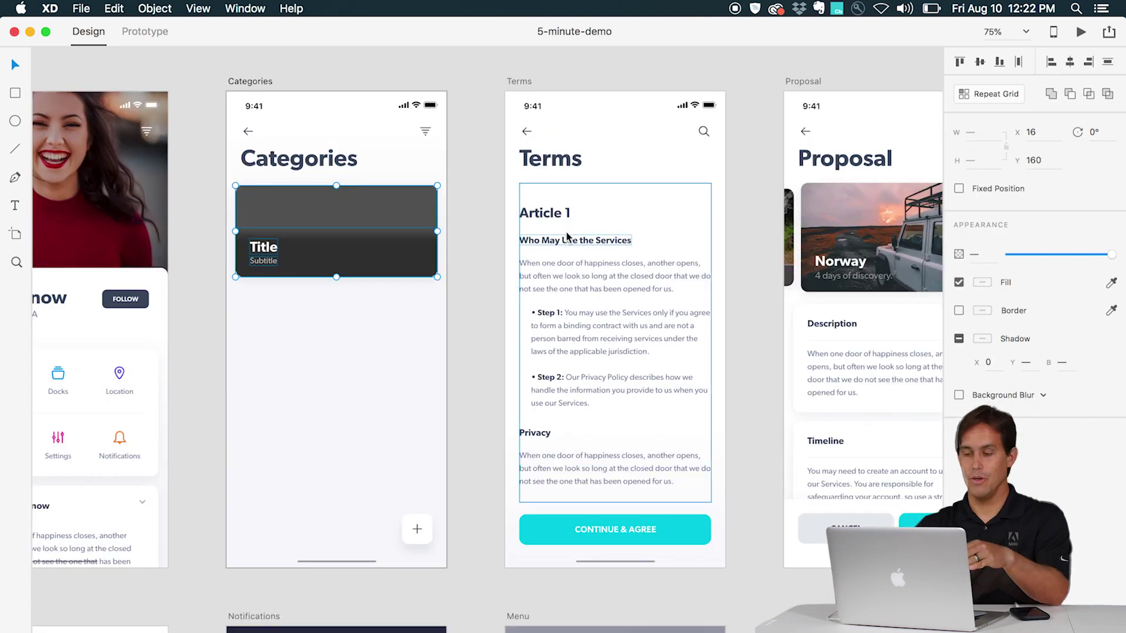
- Turn the Categories card into a four-card repeat grid with a tighter gap
click(976, 93)
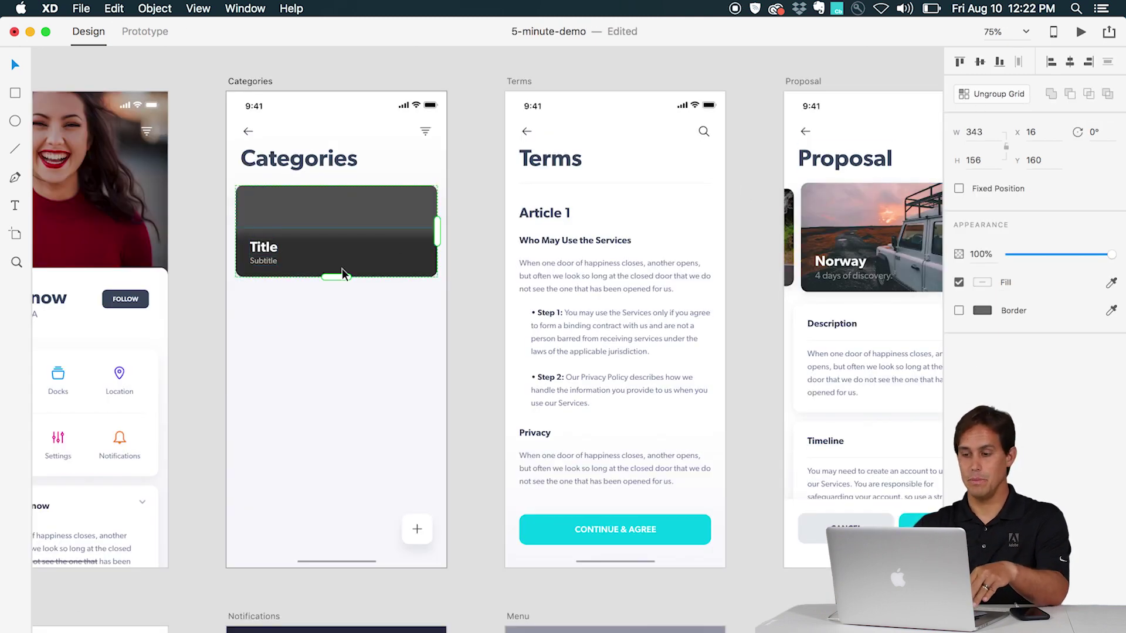
mouse_move(342, 272)
mouse_down()
mouse_move(326, 605)
mouse_move(326, 591)
mouse_up()
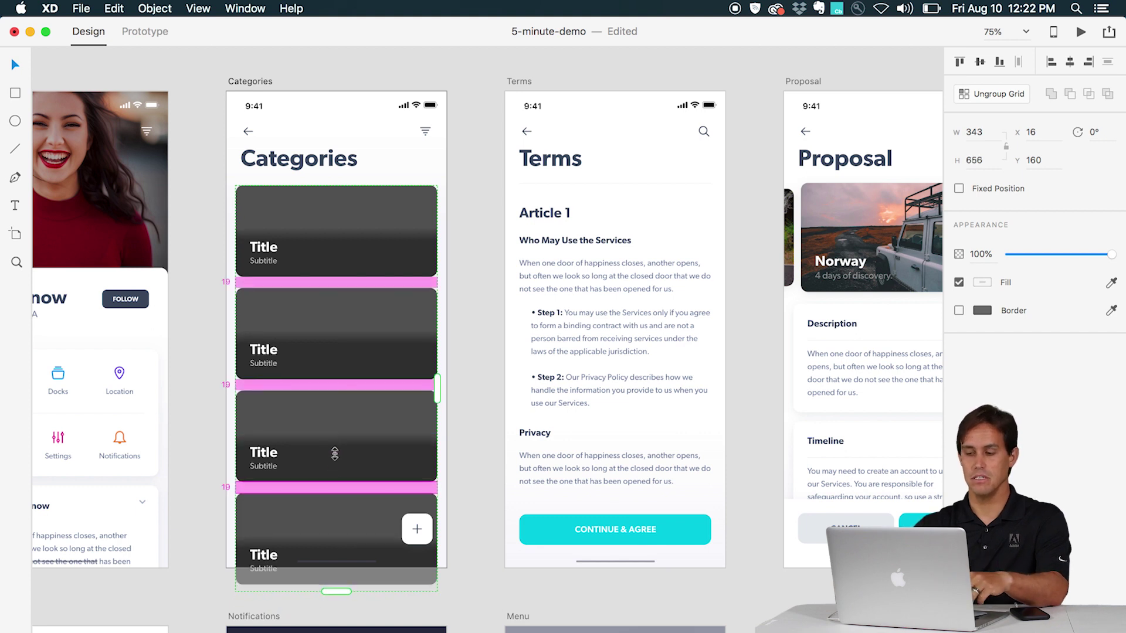
drag(334, 453, 336, 480)
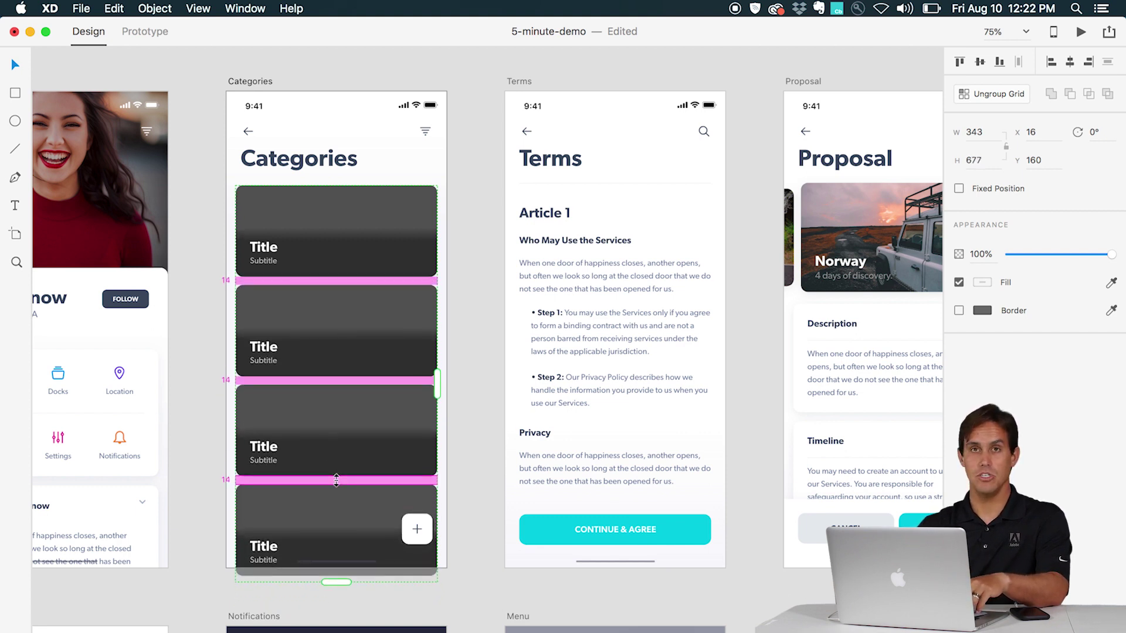
- Fill the cards with the four vehicle photos and labels Cars, Boats, Planes, Trains
key(super+Tab)
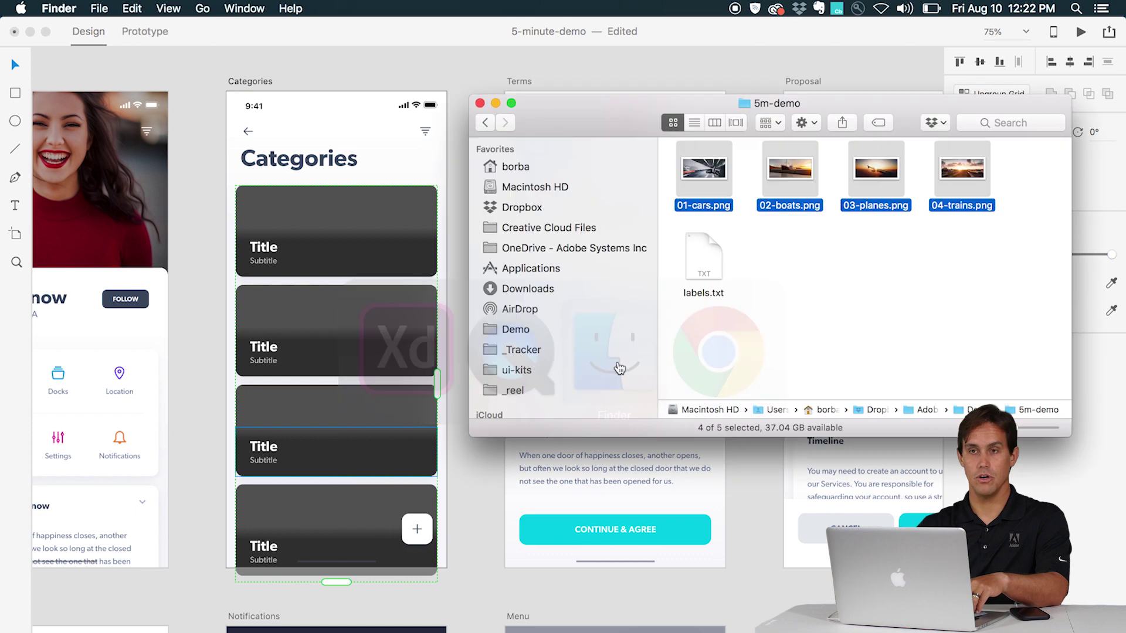
drag(713, 180, 415, 198)
click(703, 258)
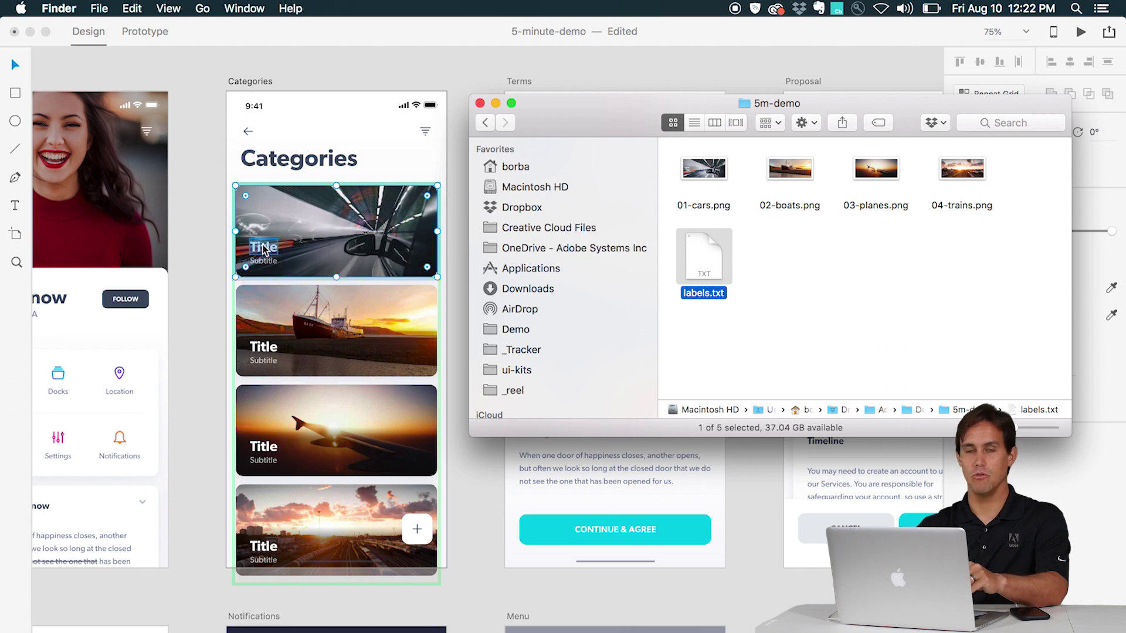
drag(704, 260, 263, 249)
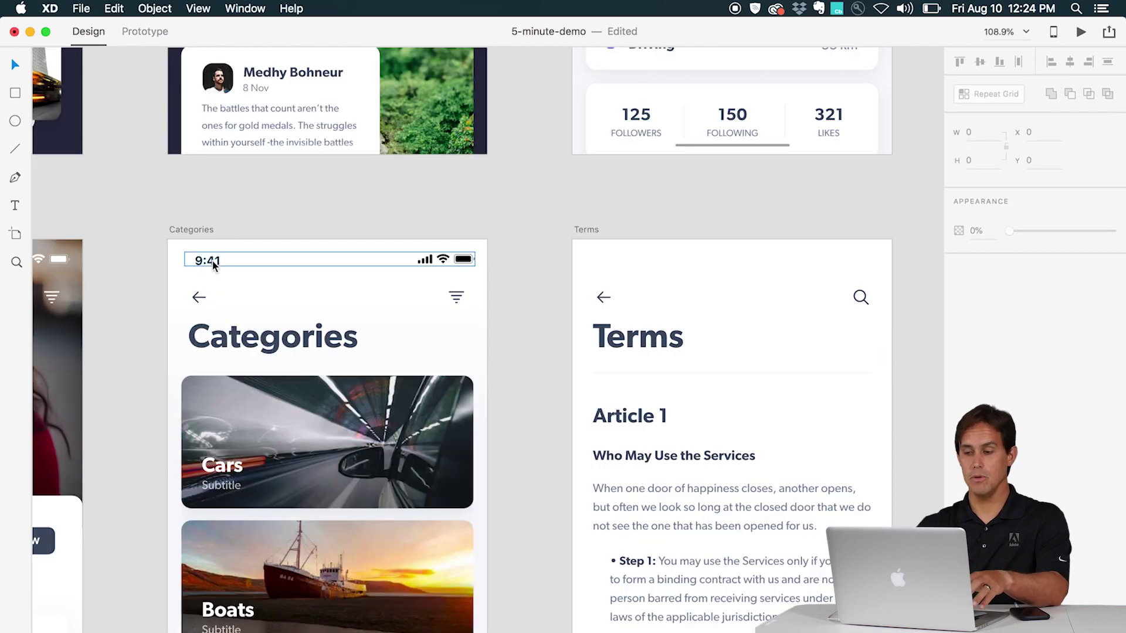
- Copy the Categories status bar and paste it into the Terms screen header
right_click(212, 262)
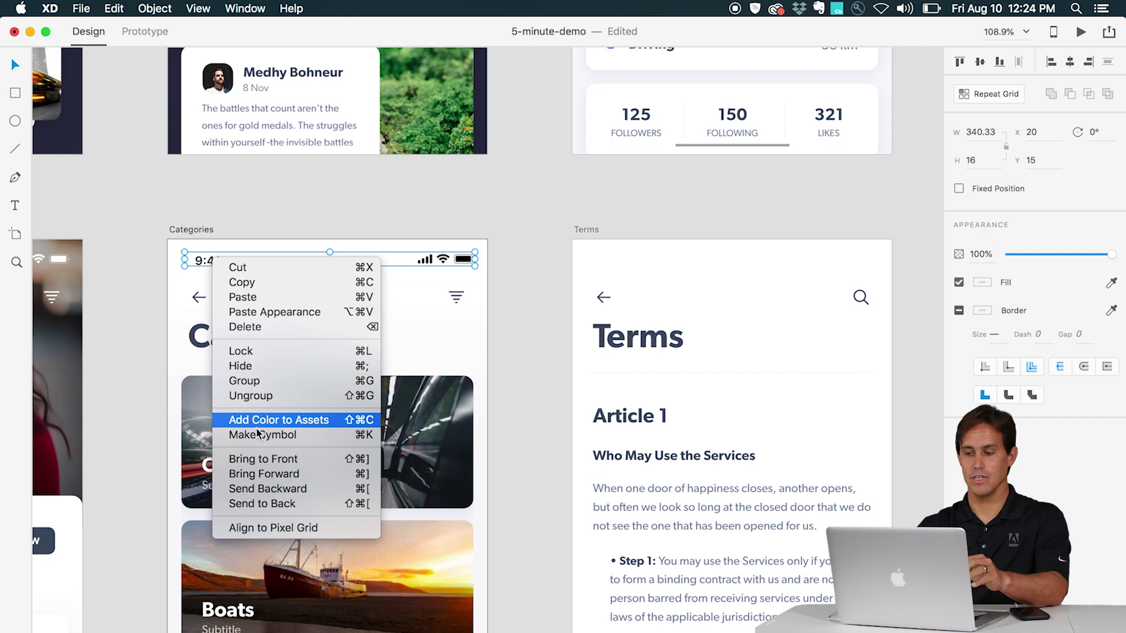
click(633, 252)
right_click(668, 263)
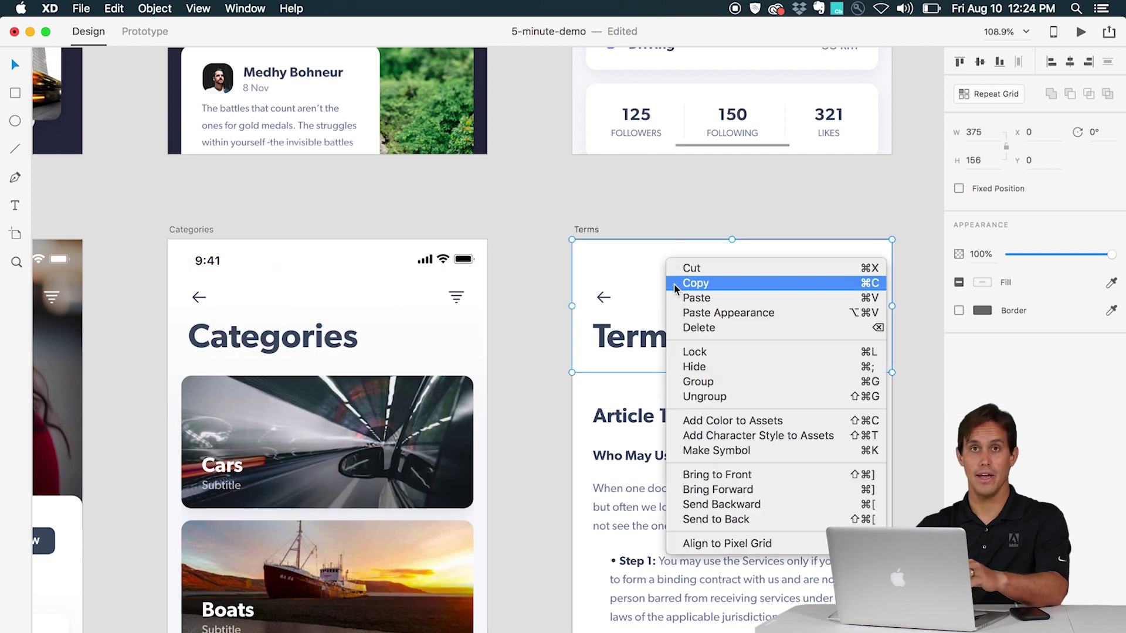
click(680, 298)
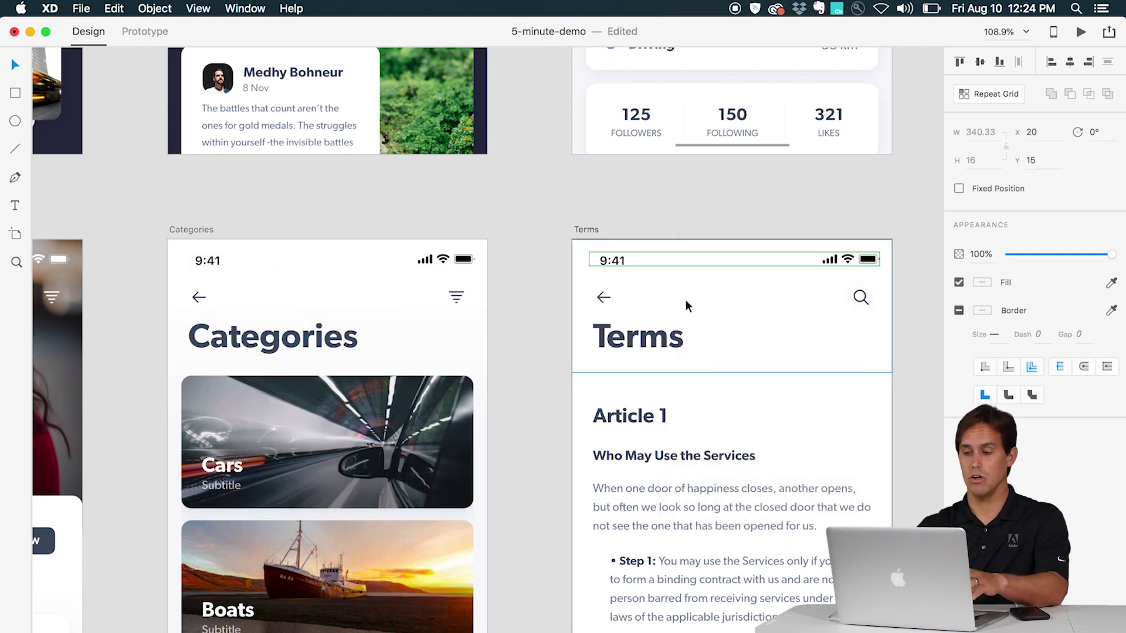
- Reposition the pasted wifi icon and change the card author to Demian Borba with demian.png
double_click(844, 259)
mouse_move(836, 268)
mouse_down()
mouse_move(786, 289)
mouse_move(833, 325)
mouse_up()
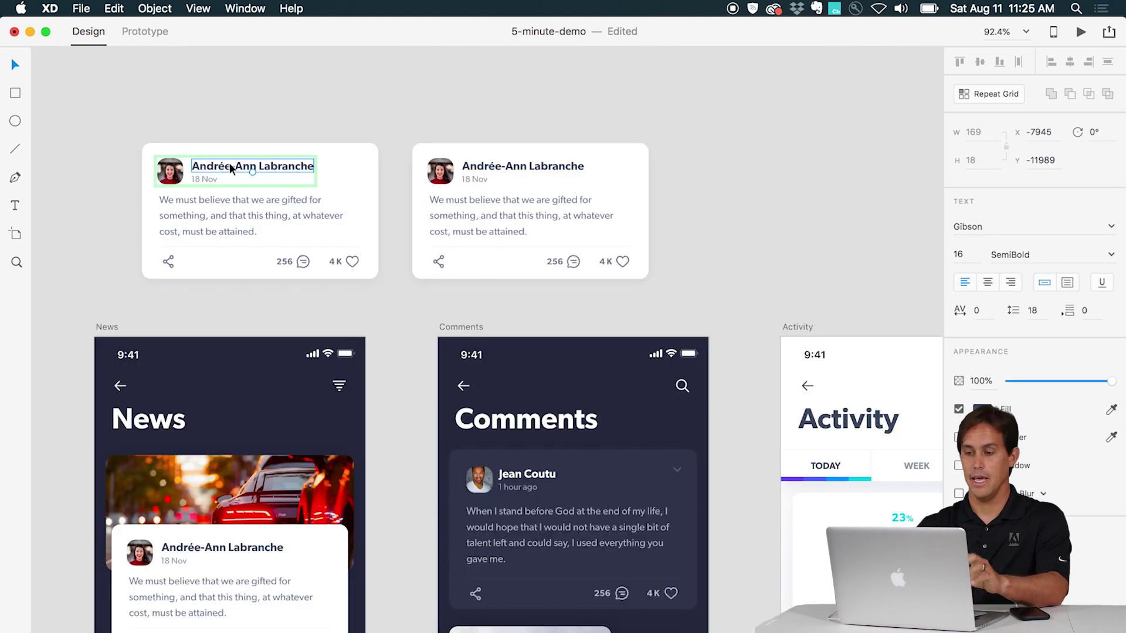
text(Demian Borba)
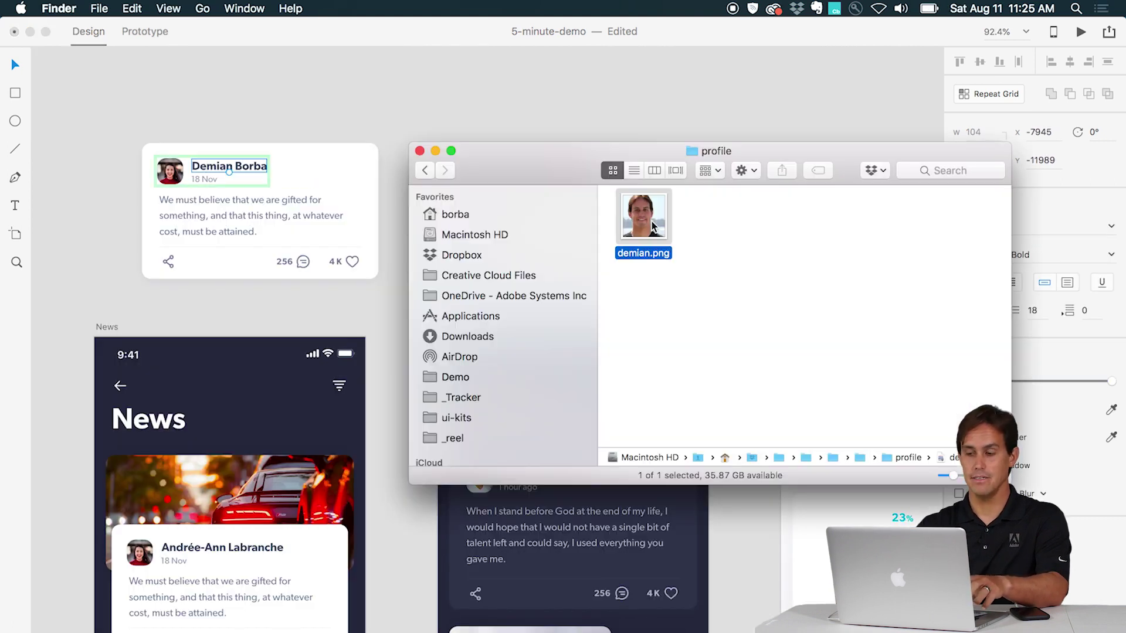
drag(643, 217, 180, 173)
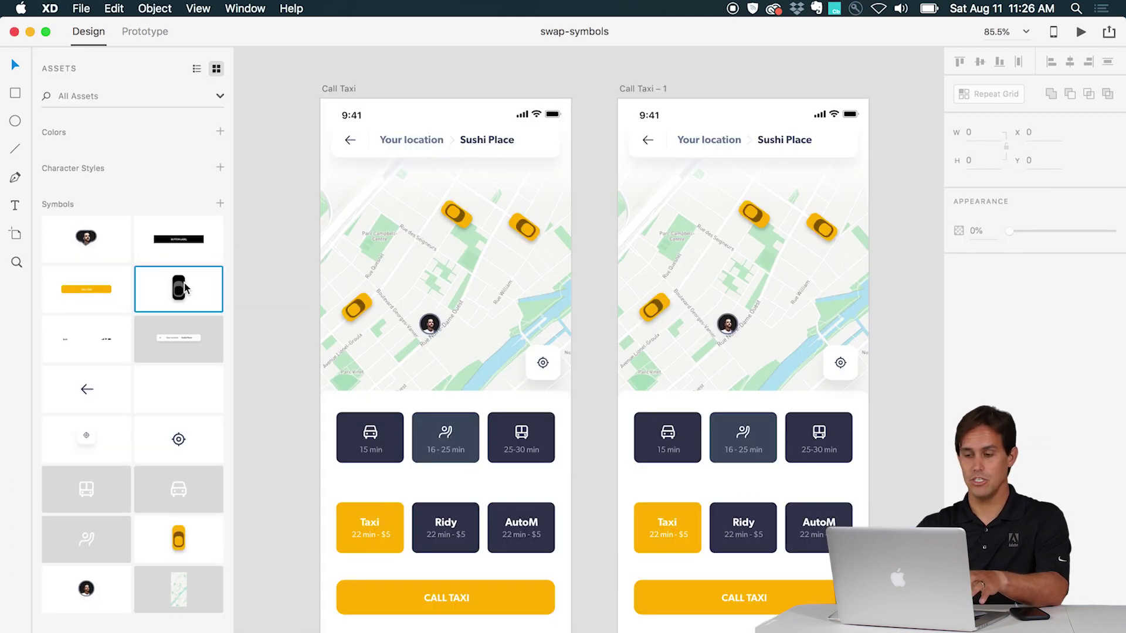
- Replace the yellow taxis with the black car symbol and yellow buttons with the black button
drag(178, 290, 357, 306)
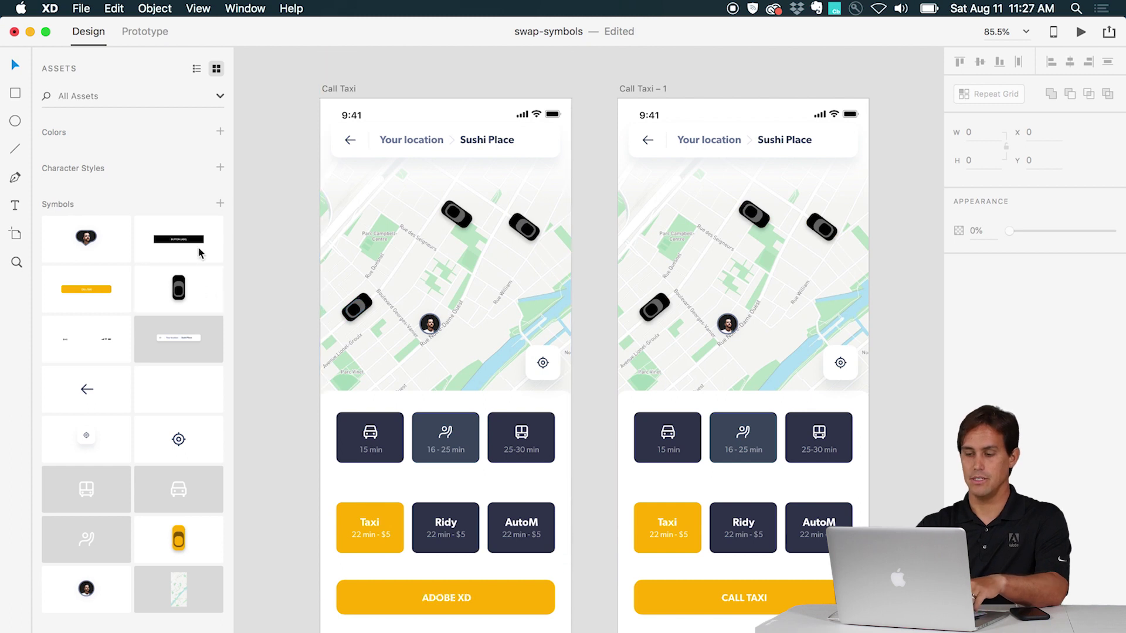
drag(200, 254, 402, 598)
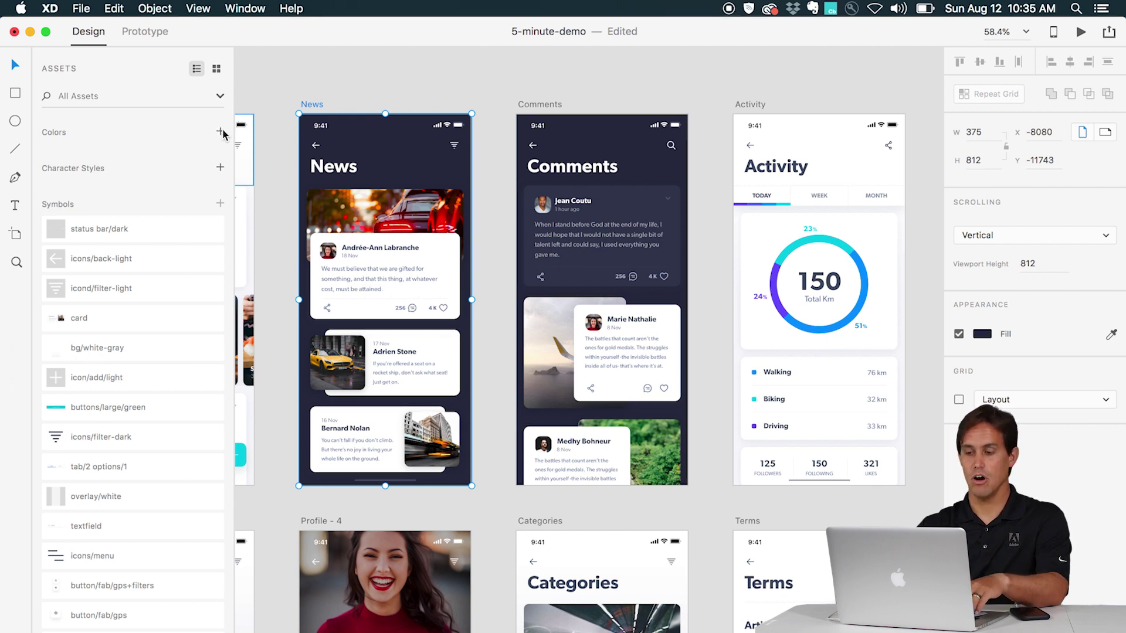
- Add the document's colours and character styles to Assets and name #2A2E43 Dark Blue
click(221, 132)
click(220, 403)
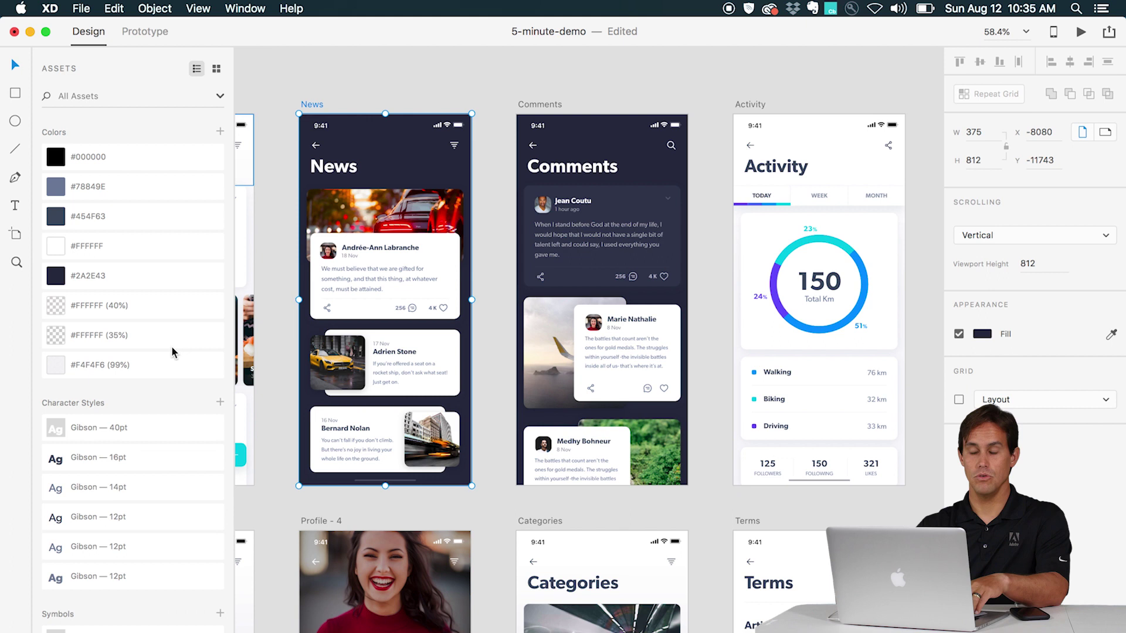
double_click(100, 277)
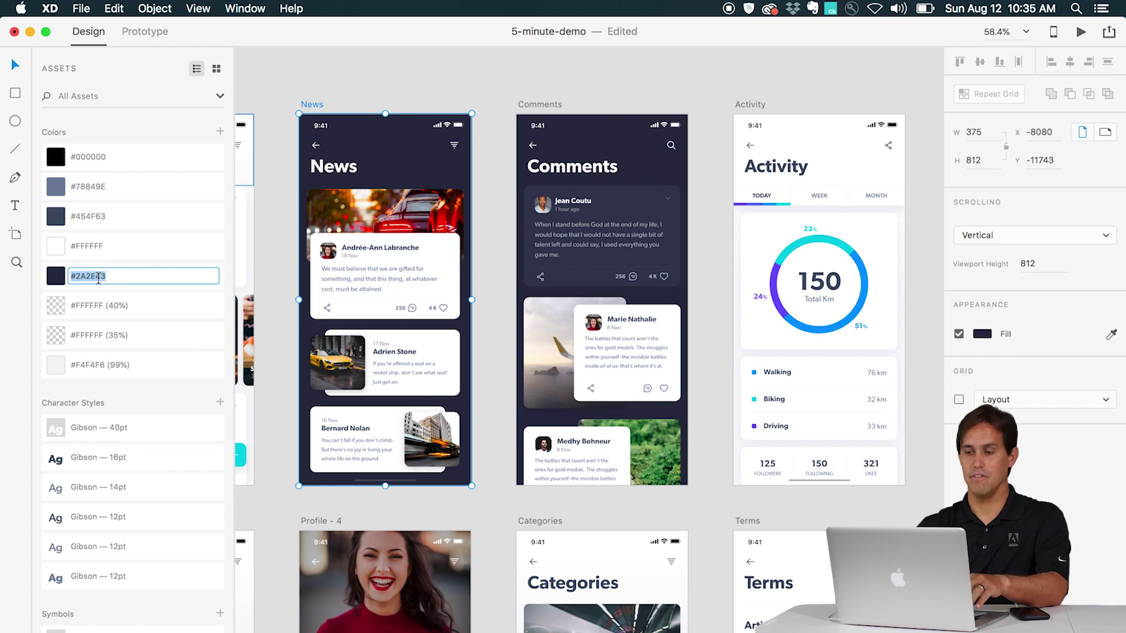
text(Dark Blue)
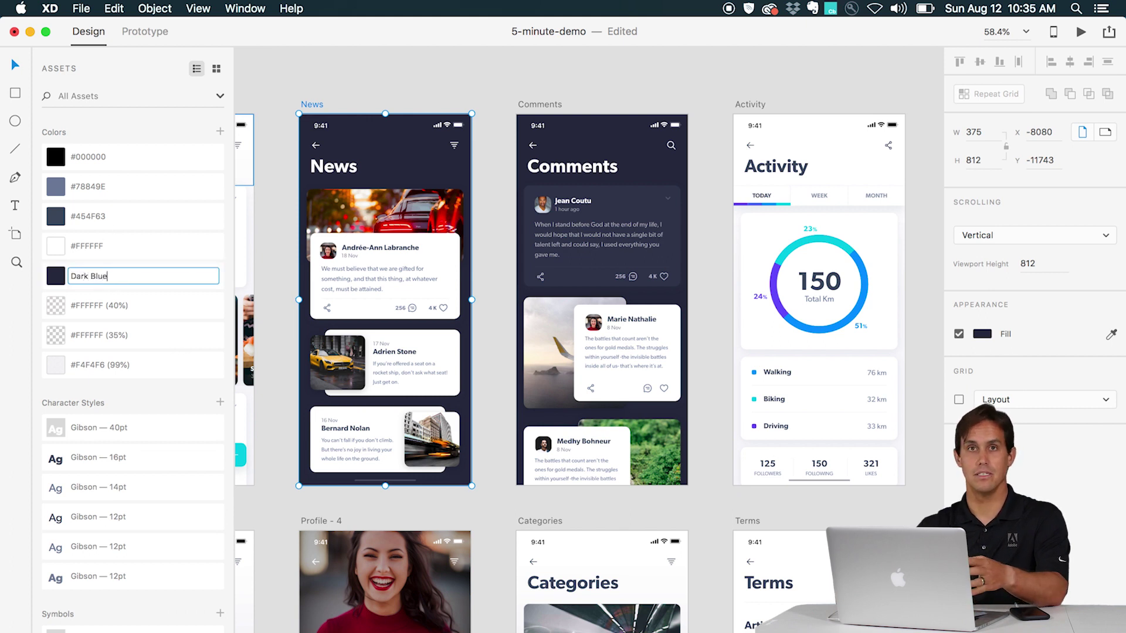
key(Return)
- Change the Dark Blue colour asset to magenta #CB0869
right_click(58, 277)
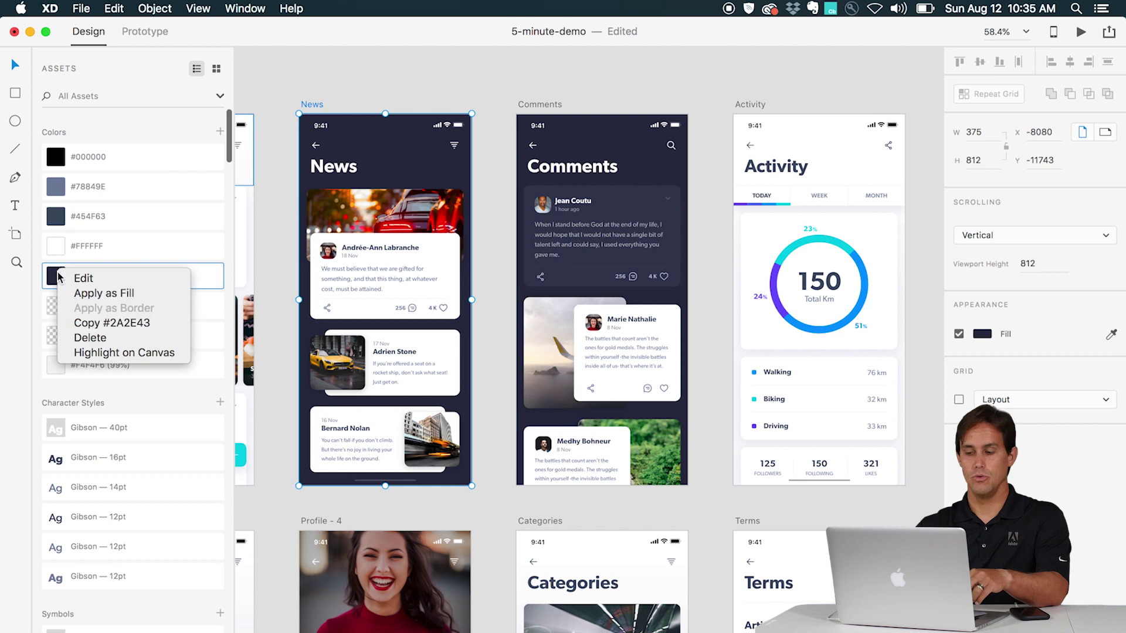
click(73, 280)
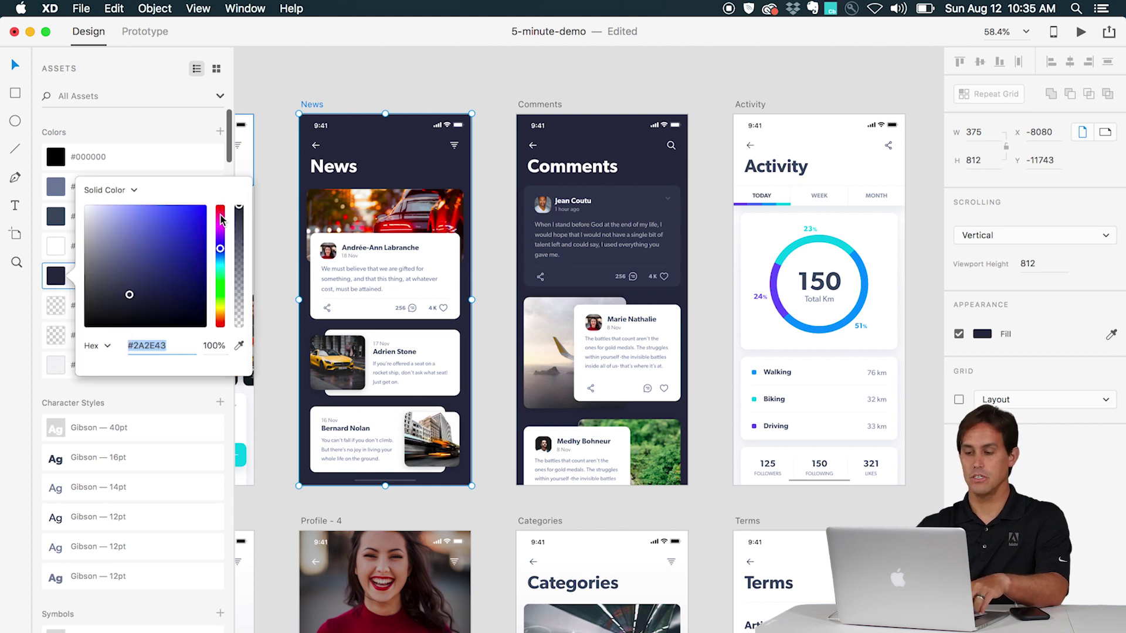
drag(222, 218, 220, 214)
click(201, 230)
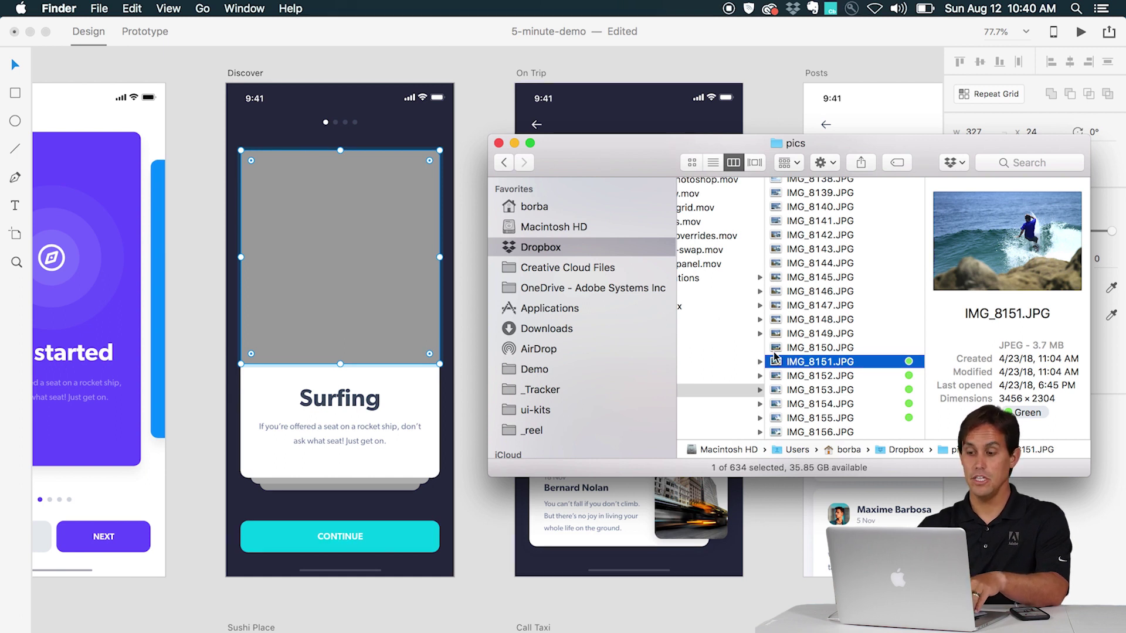
- Place IMG_8151.JPG in the Surfing card's grey placeholder and shift it left inside the mask
drag(774, 364, 405, 279)
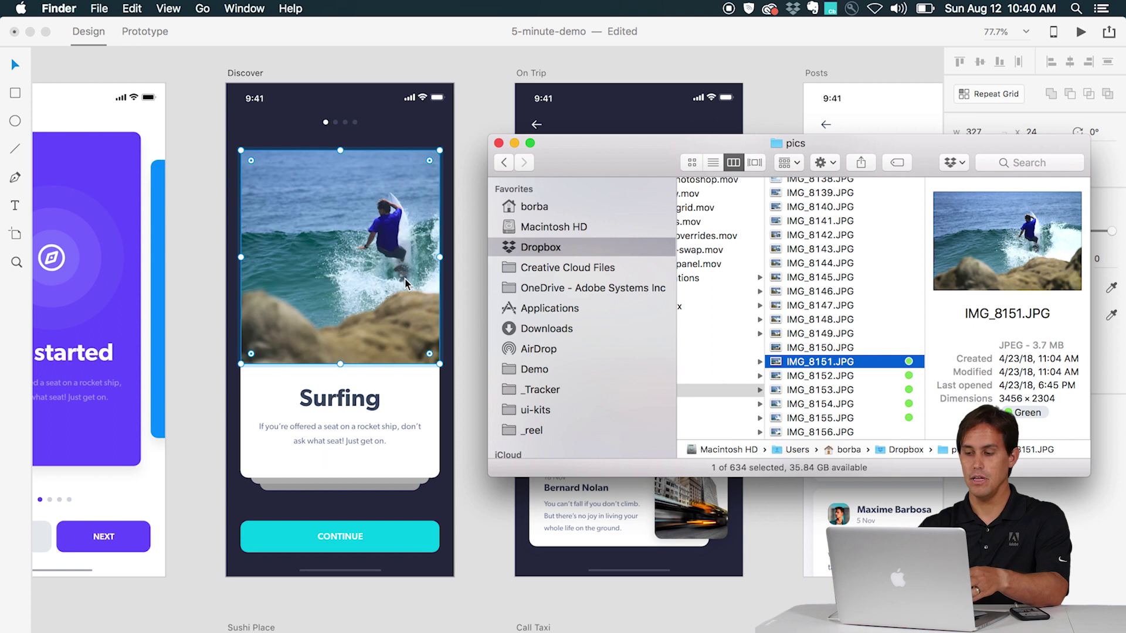
double_click(405, 283)
drag(199, 272, 176, 274)
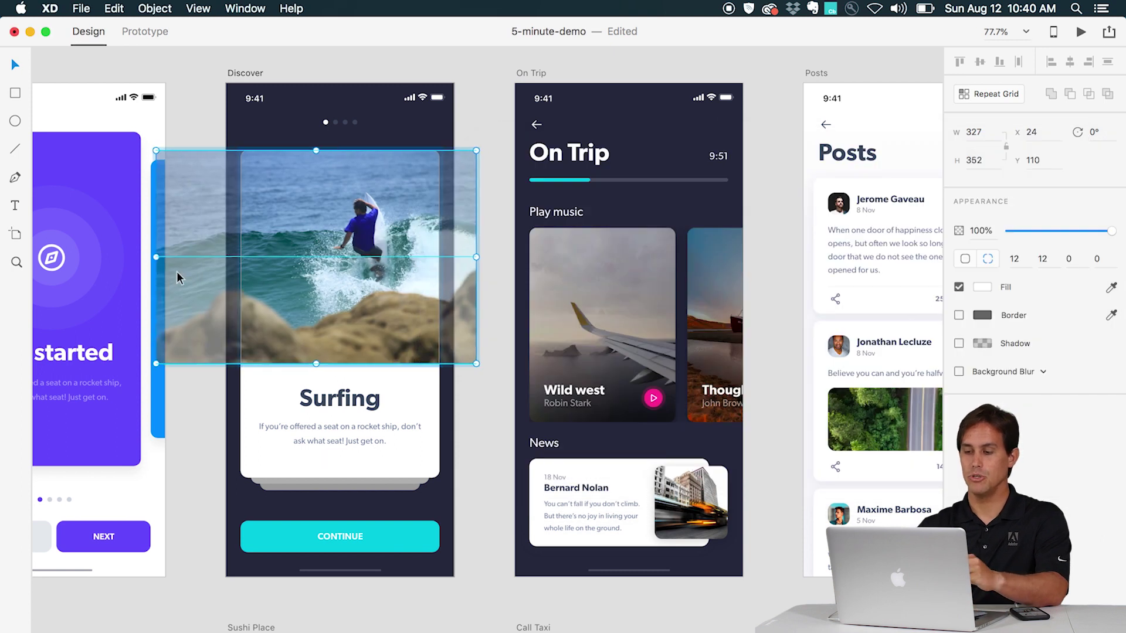
- Give the cyan ring around 65% COMPLETED a 40 dash, then enlarge dashes and gaps into a partial arc
click(197, 113)
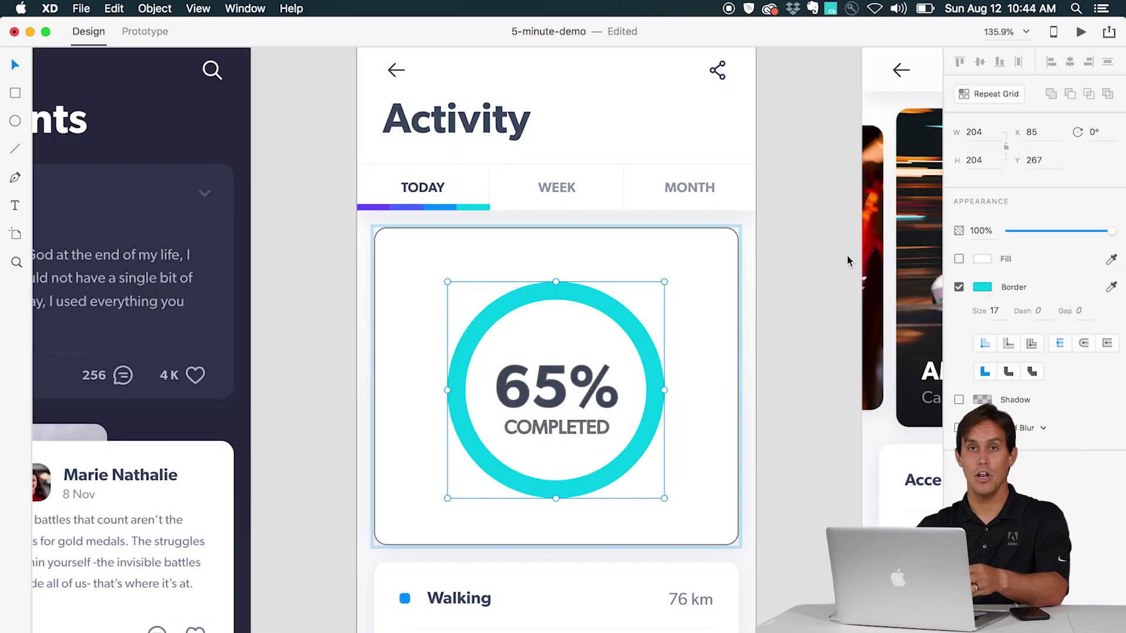
click(1038, 312)
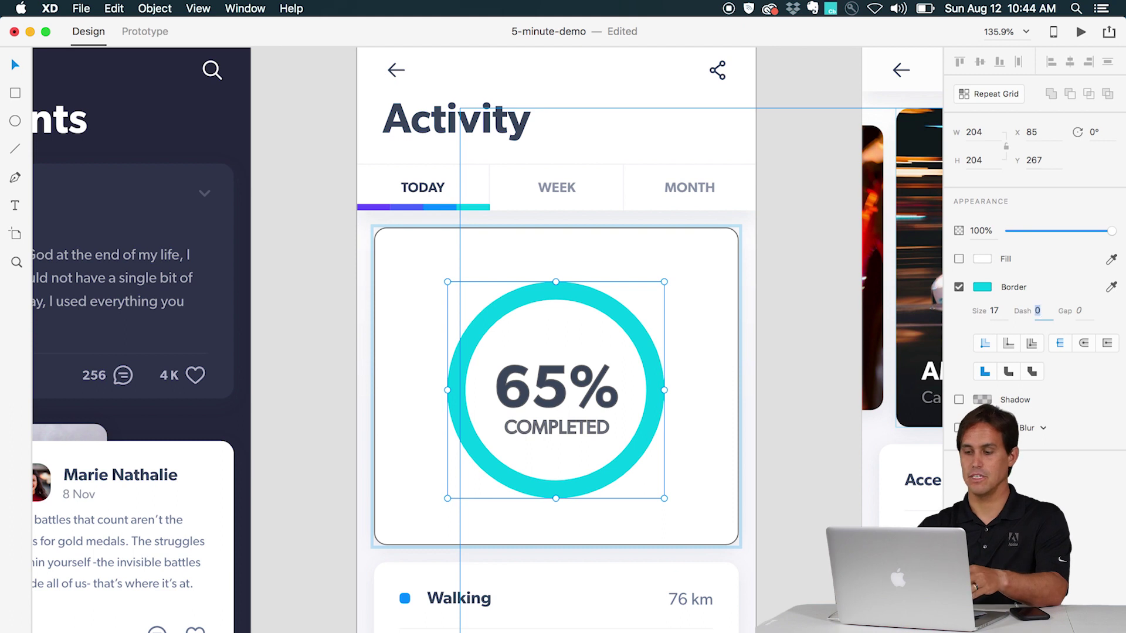
text(40)
key(Return)
key(shift+Up)
key(shift+Up)
key(shift+Up)
key(shift+Up)
key(shift+Up)
key(shift+Up)
key(shift+Up)
key(shift+Up)
key(shift+Up)
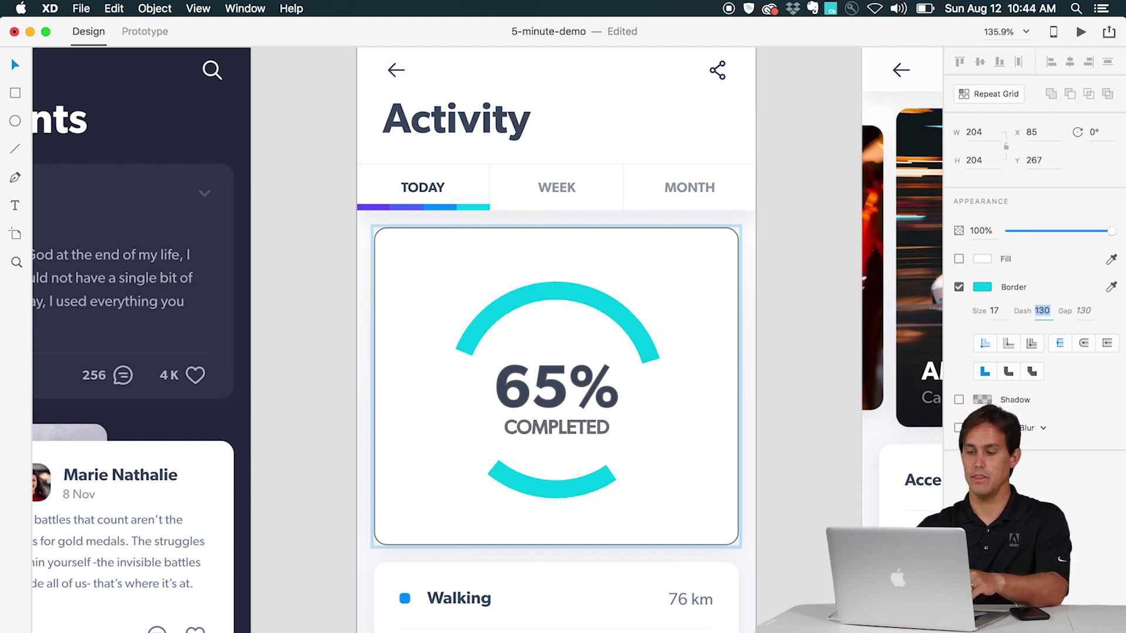
key(shift+Up)
key(shift+Up)
key(shift+Up)
key(shift+Up)
key(shift+Up)
key(shift+Up)
key(shift+Up)
key(shift+Up)
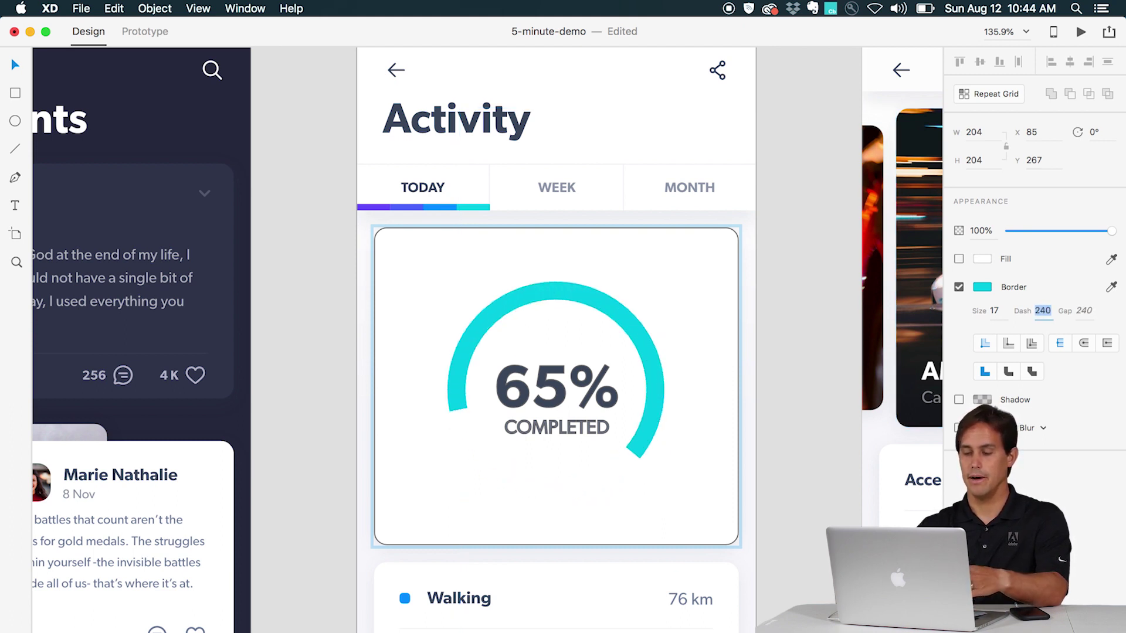
key(shift+Up)
key(shift+Up)
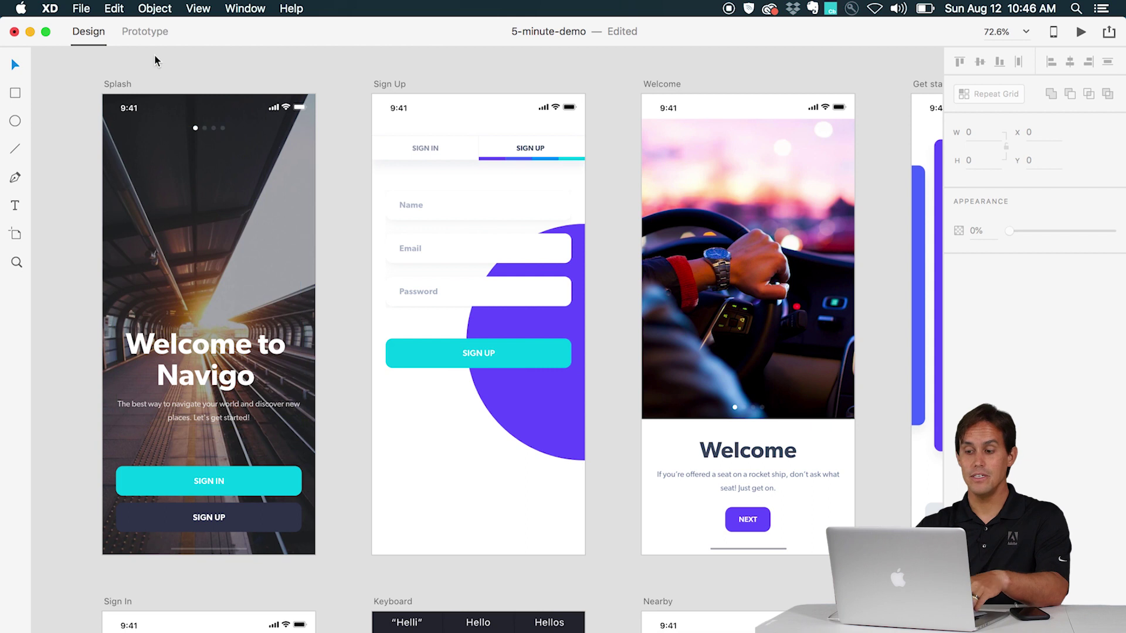
- Wire the Splash SIGN UP button to the Sign Up screen with Dissolve, then preview from Splash
click(142, 33)
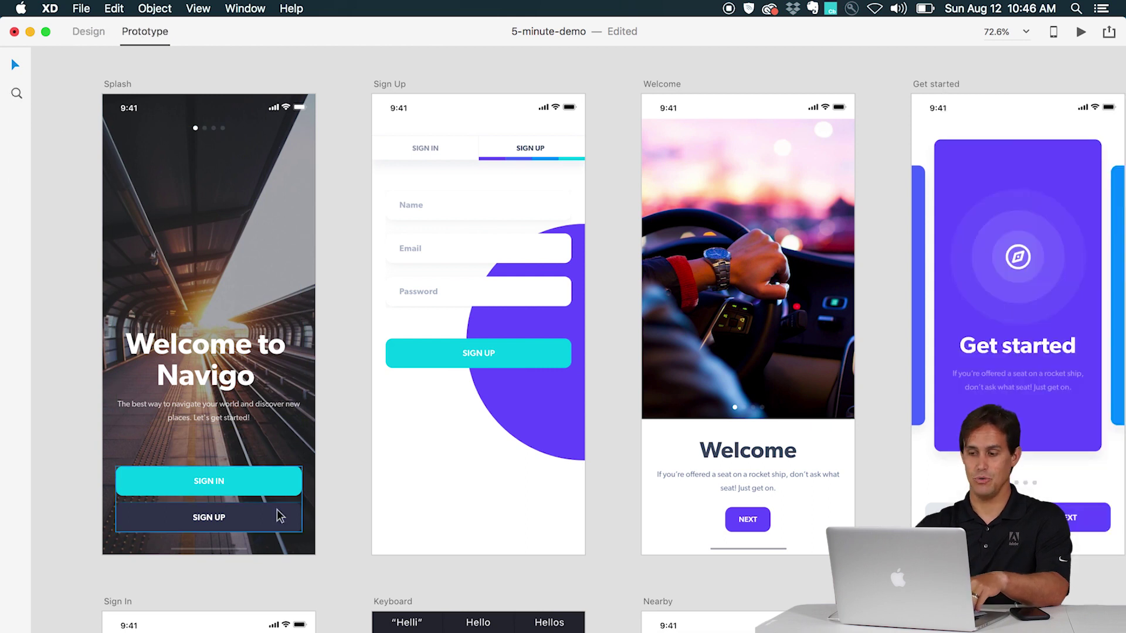
click(289, 523)
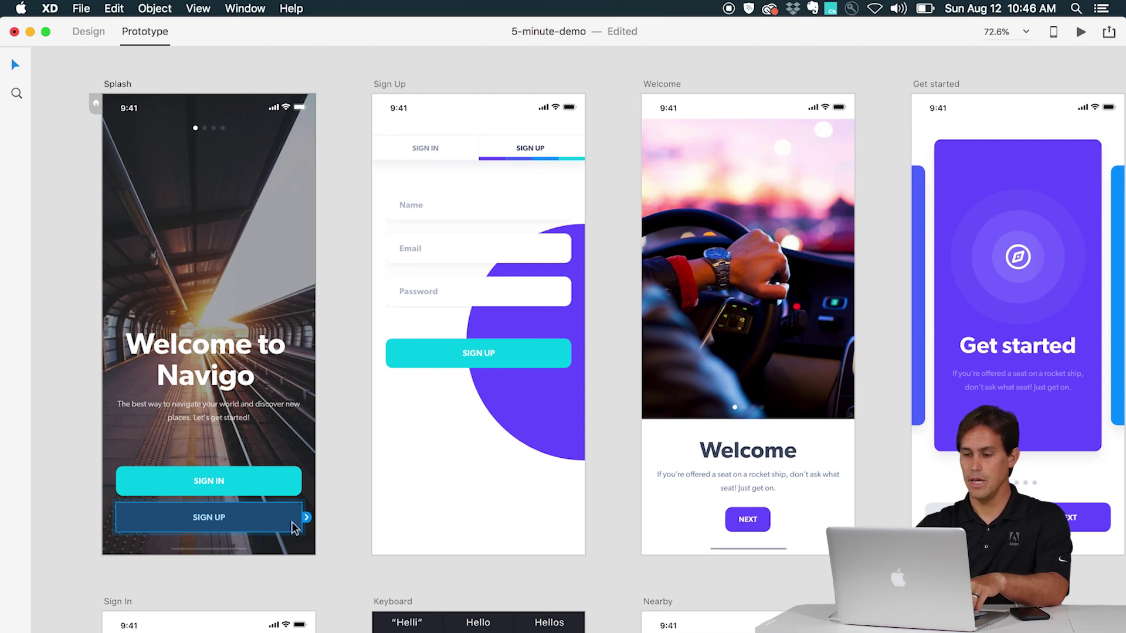
mouse_move(307, 517)
mouse_down()
mouse_move(345, 459)
mouse_move(381, 432)
mouse_up()
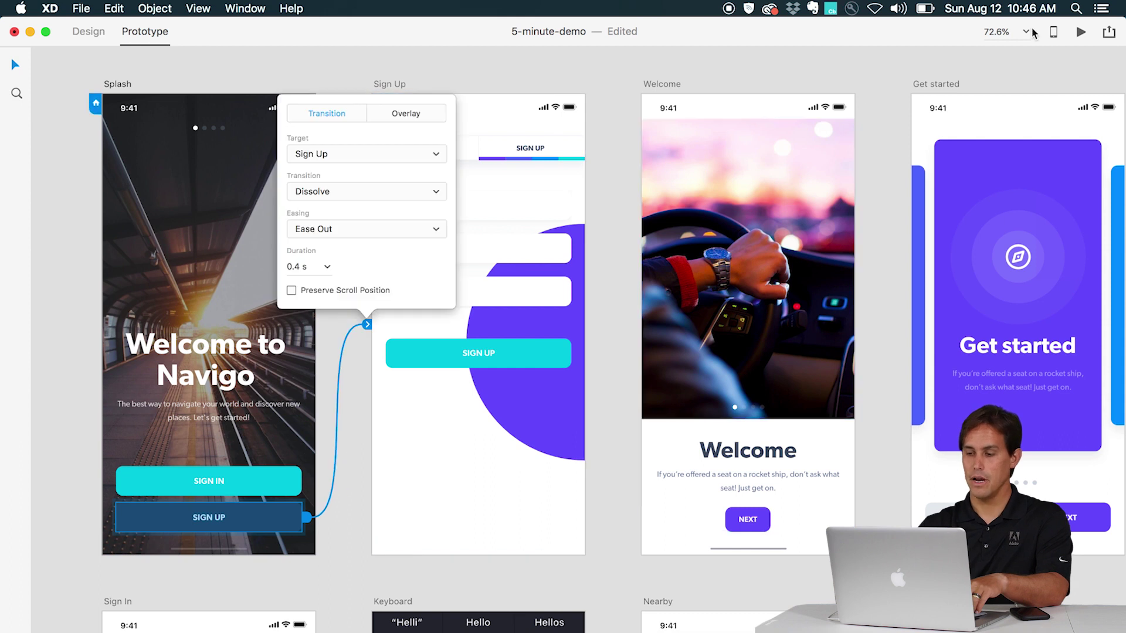
click(1082, 33)
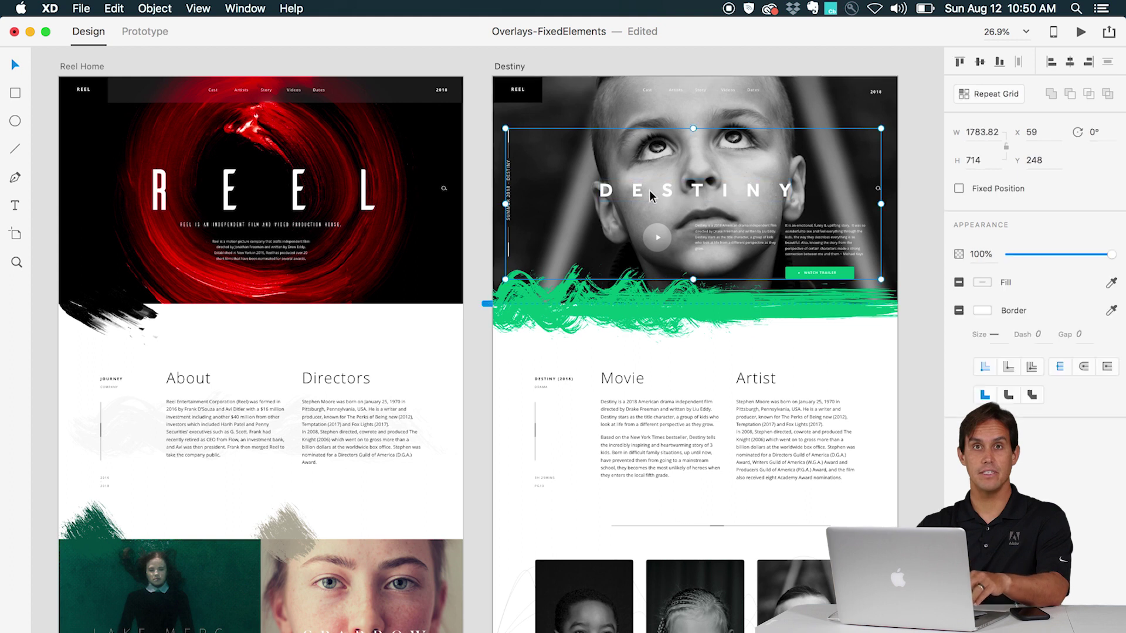
- Preview the Destiny page and scroll to confirm its top header stays pinned
click(692, 84)
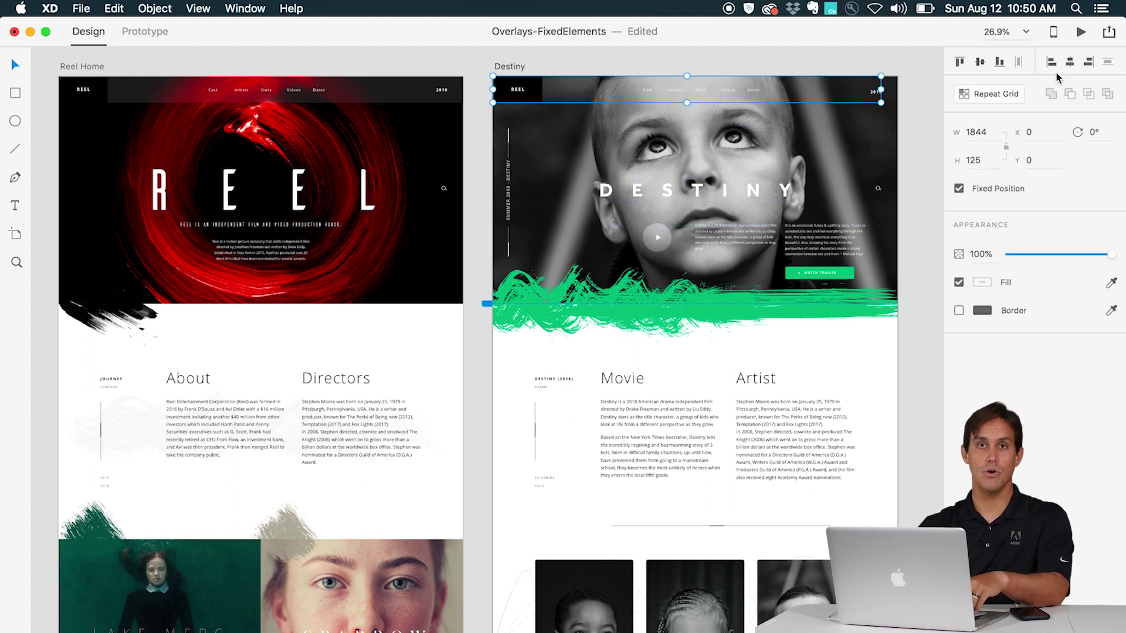
click(1082, 33)
scroll(744, 253, down, 5)
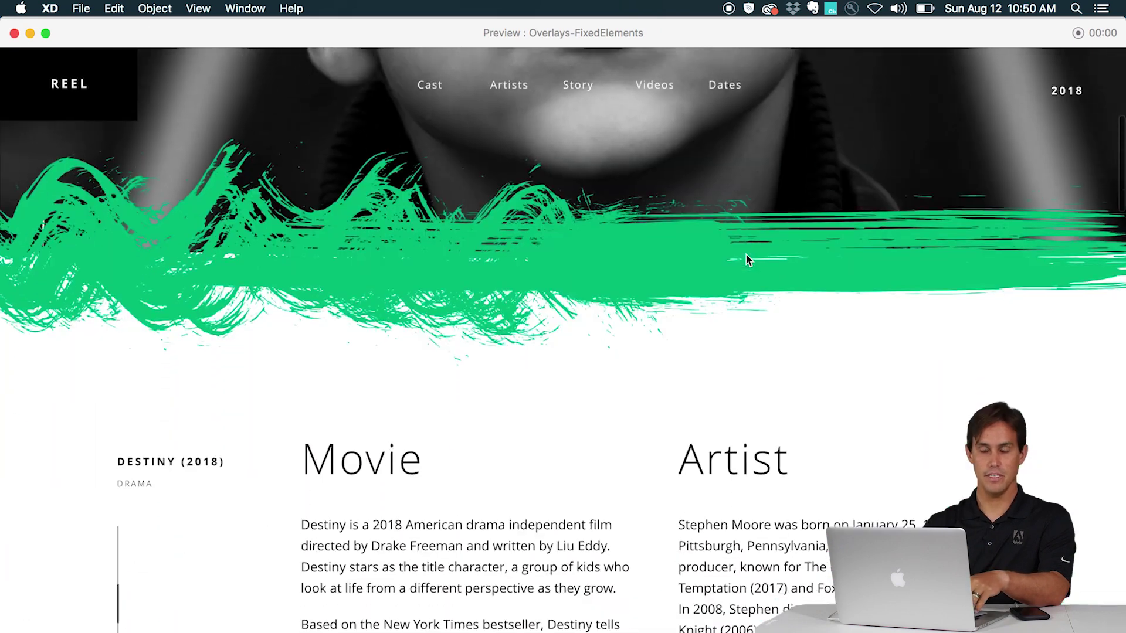
scroll(746, 254, up, 5)
scroll(745, 255, down, 5)
scroll(745, 254, down, 2)
scroll(745, 254, up, 8)
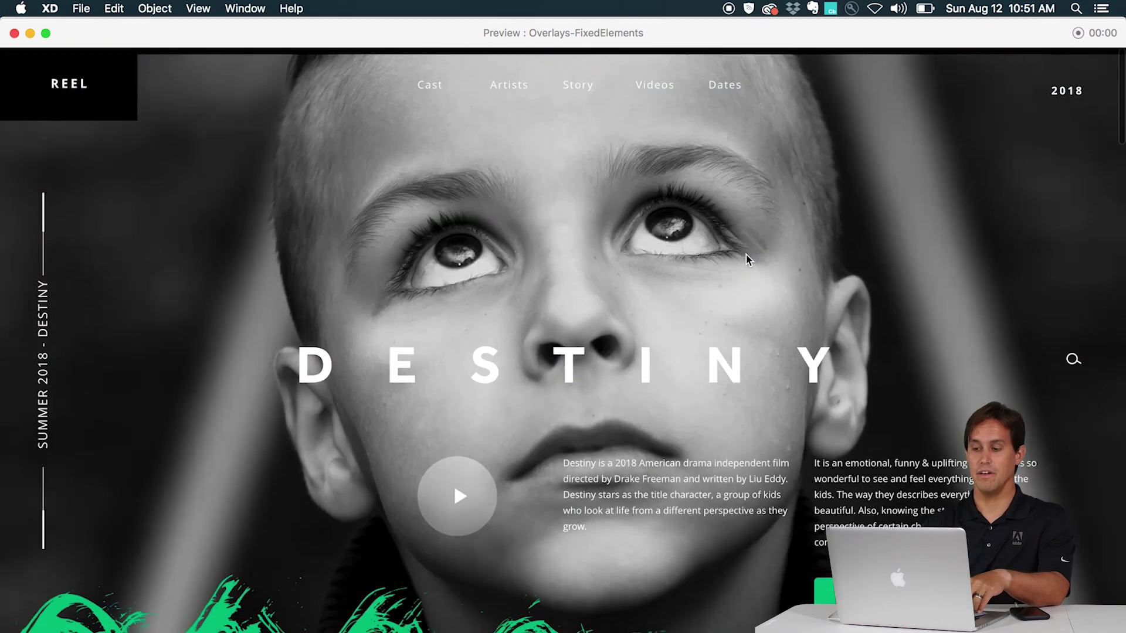
key(super+w)
- Preview the Reel Home page and scroll to check its header bar stays fixed
click(351, 94)
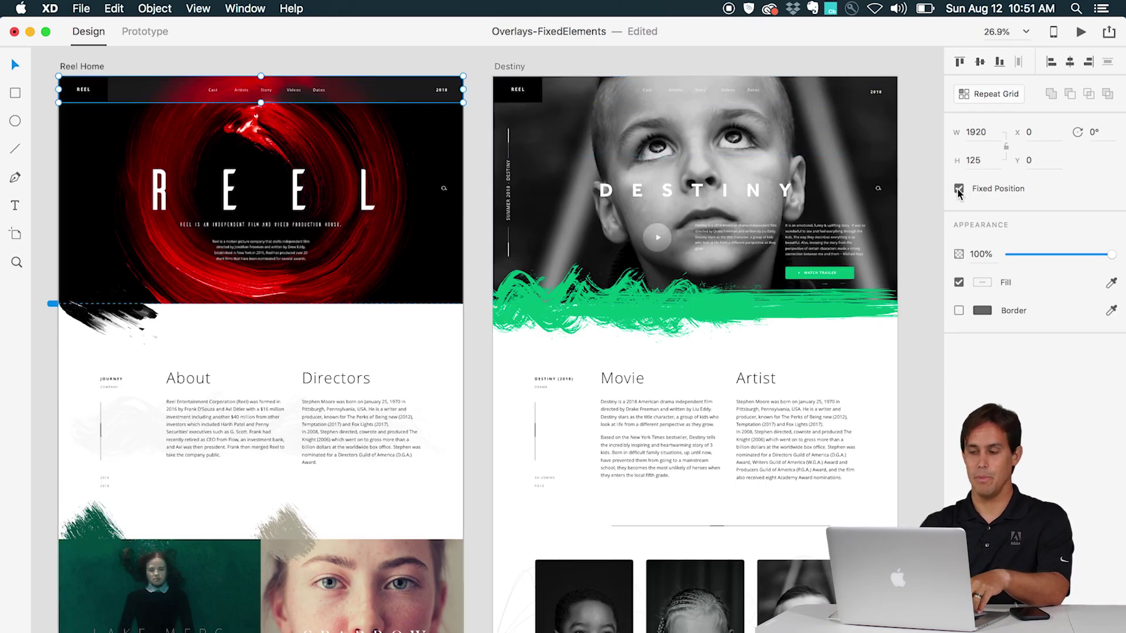
key(super+Return)
scroll(635, 315, down, 2)
scroll(636, 315, down, 5)
scroll(636, 316, up, 7)
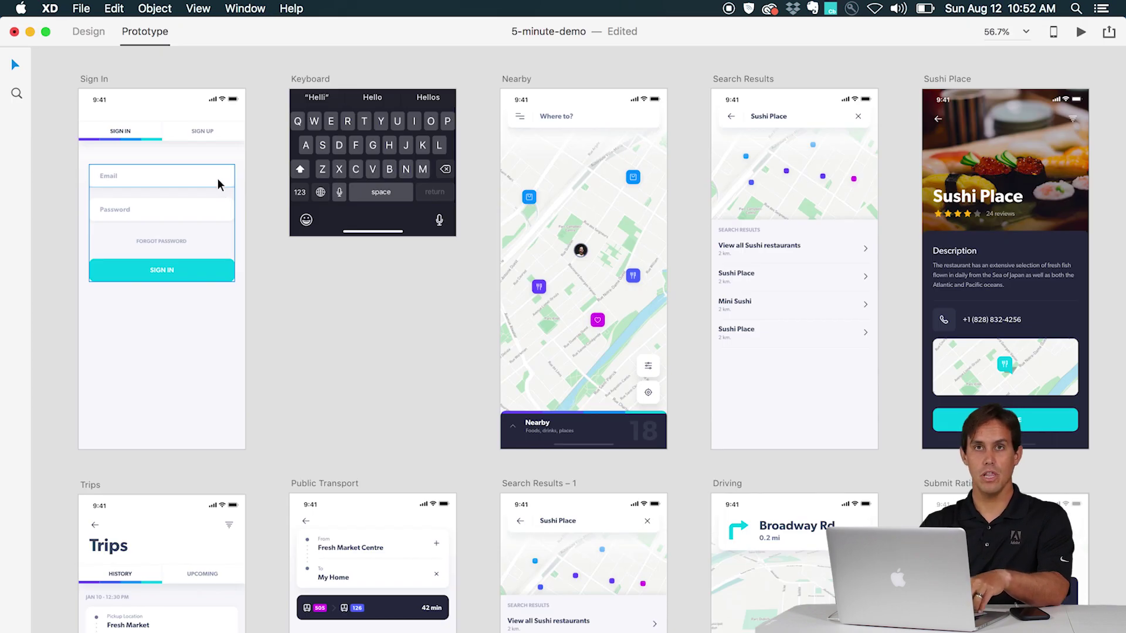
- Link the Sign In Email field to Keyboard as a Slide Up overlay at the bottom
click(218, 184)
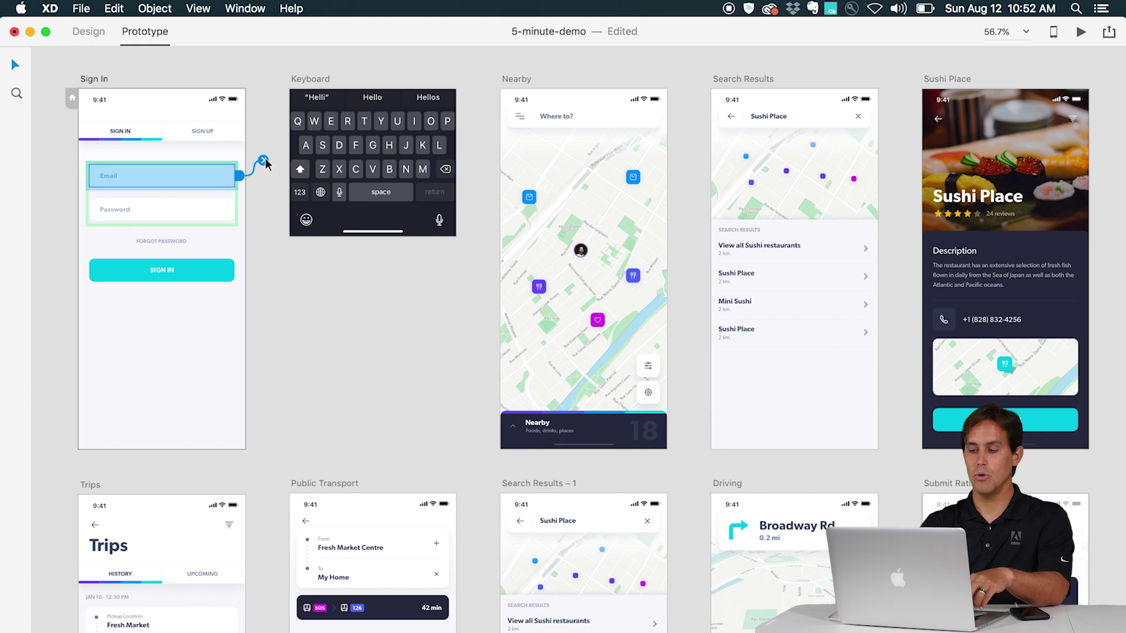
drag(264, 161, 300, 137)
click(312, 199)
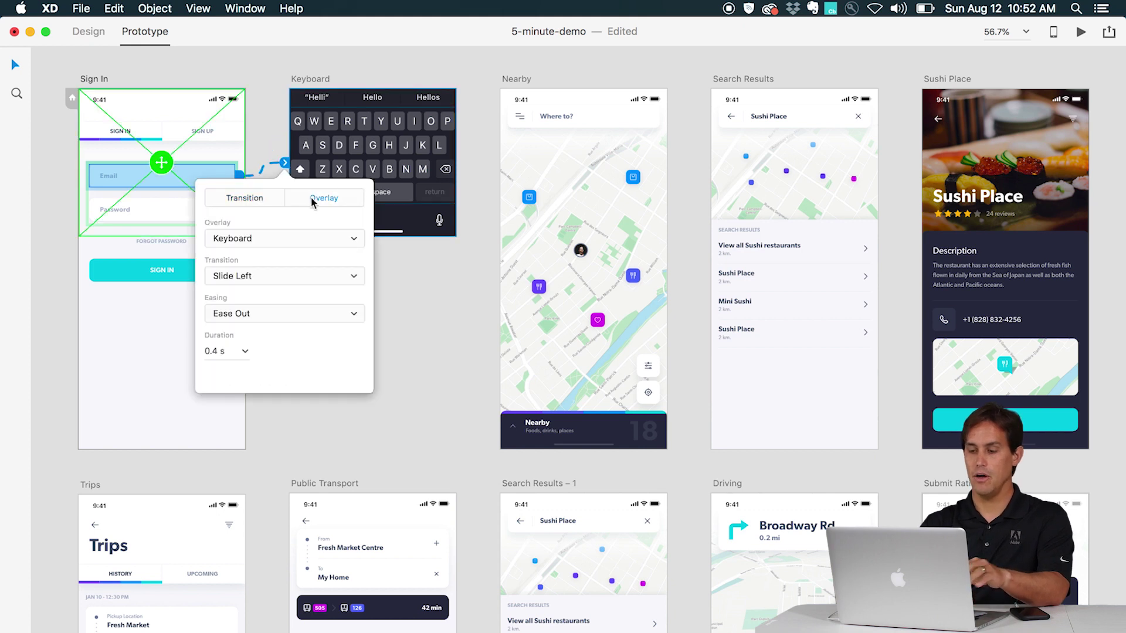
click(285, 270)
click(278, 302)
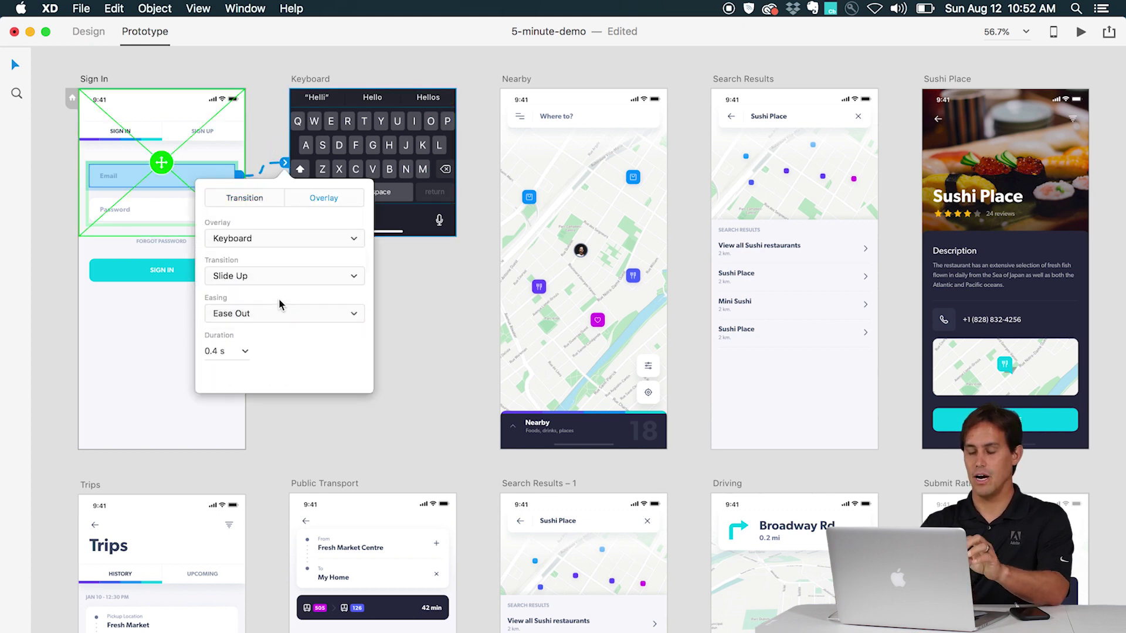
drag(170, 371, 170, 372)
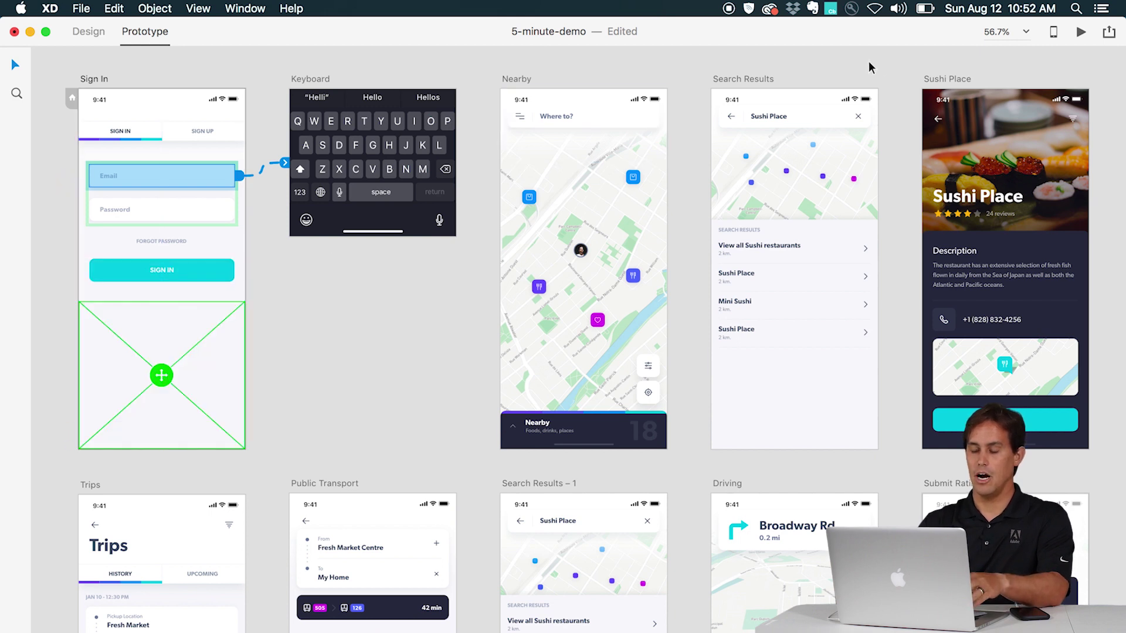
- Preview Sign In and tap the Email field to test the keyboard overlay
click(1081, 32)
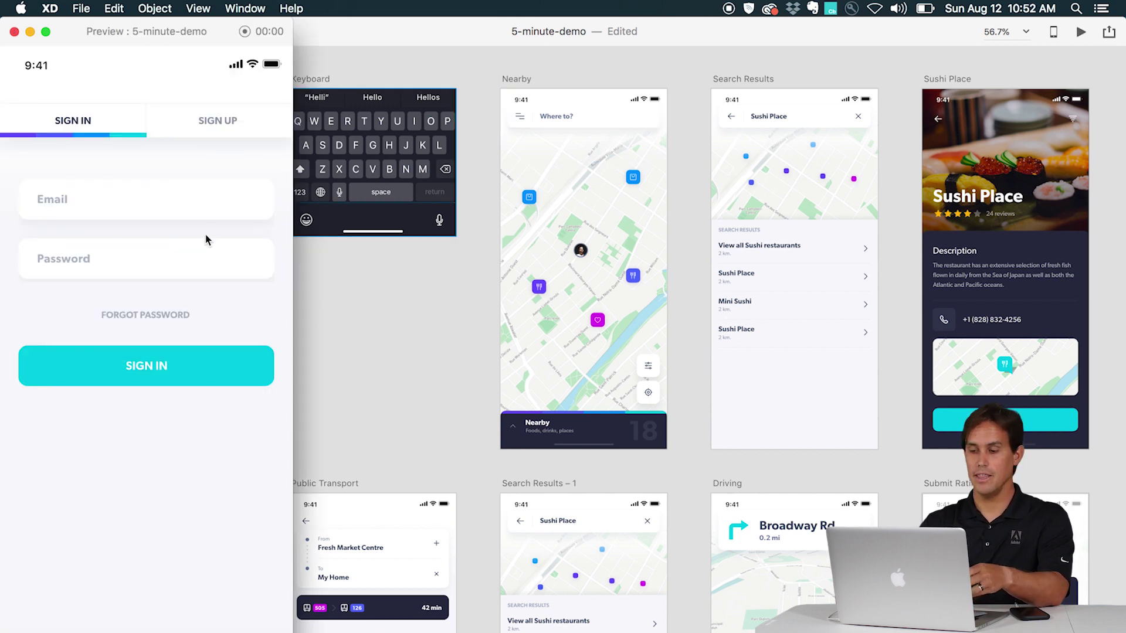
click(198, 211)
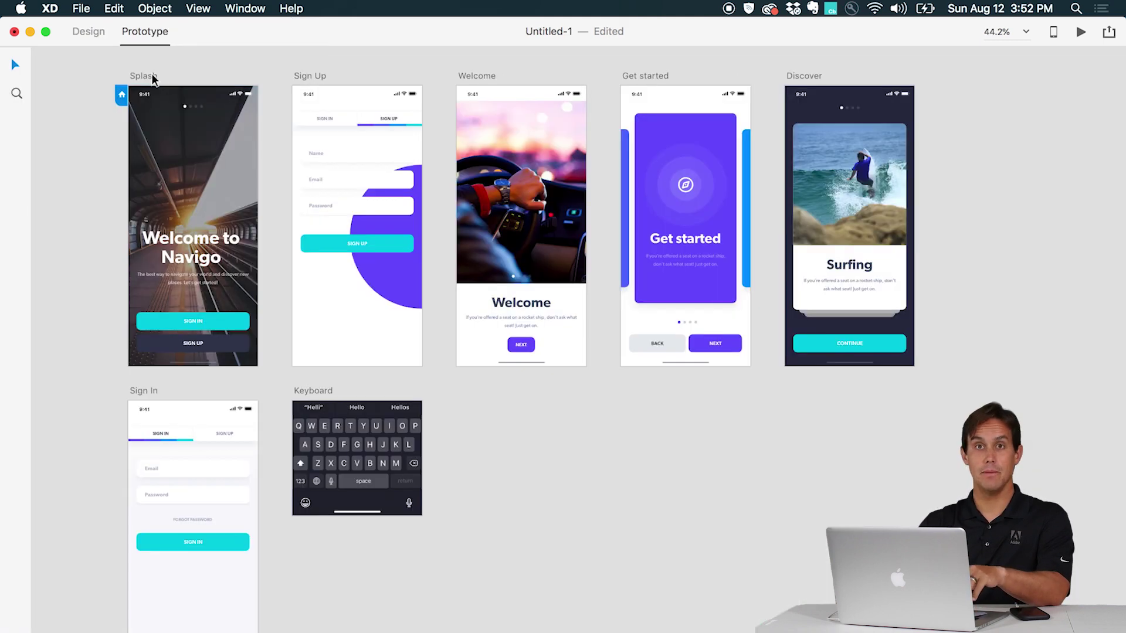
click(153, 78)
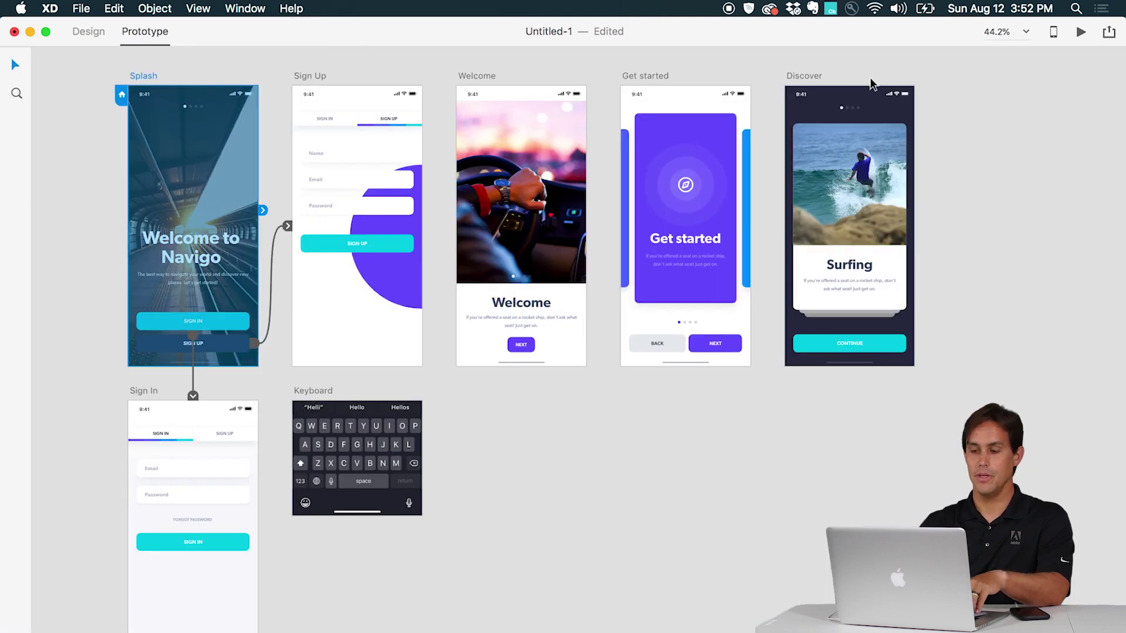
- Publish the prototype titled 'My Project' as a public link with no password
click(1111, 35)
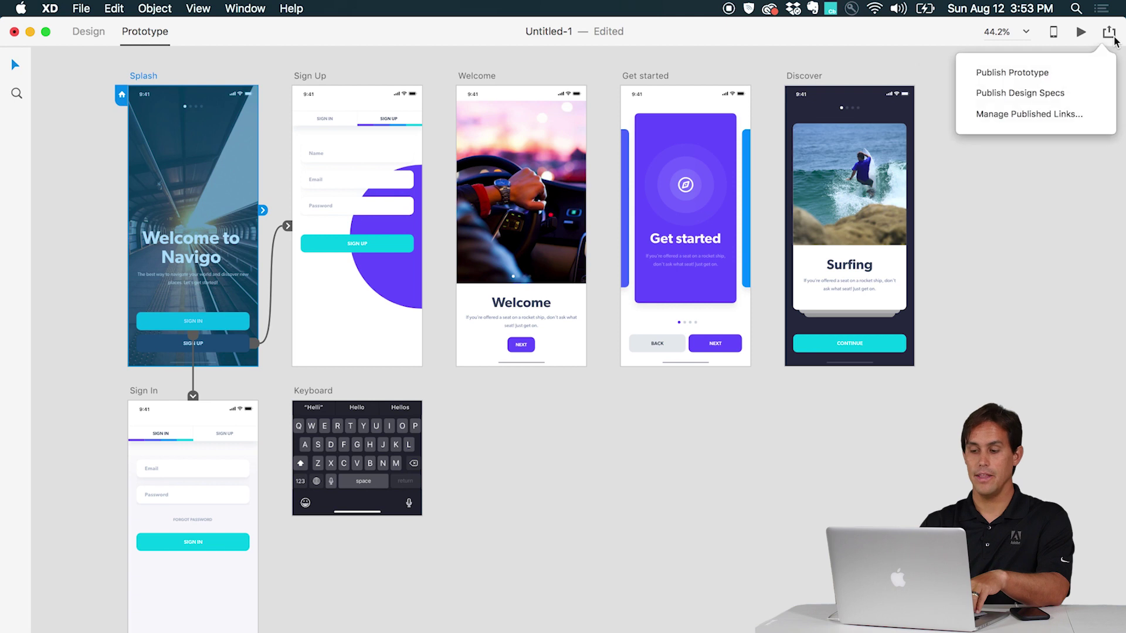
click(1041, 76)
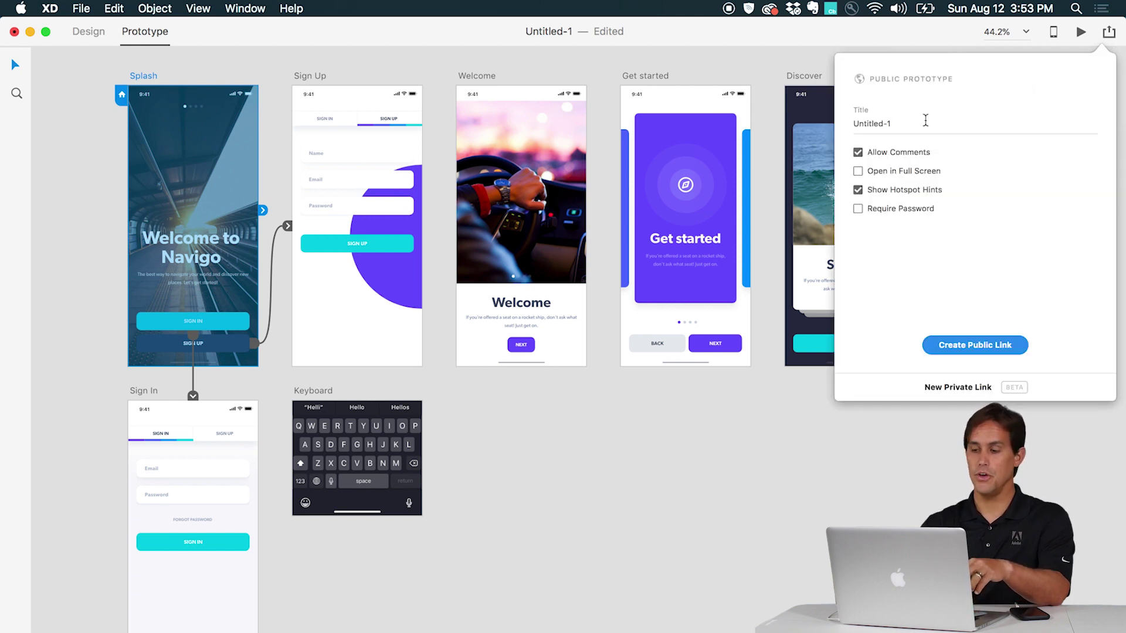
click(925, 120)
text(My Project)
click(929, 212)
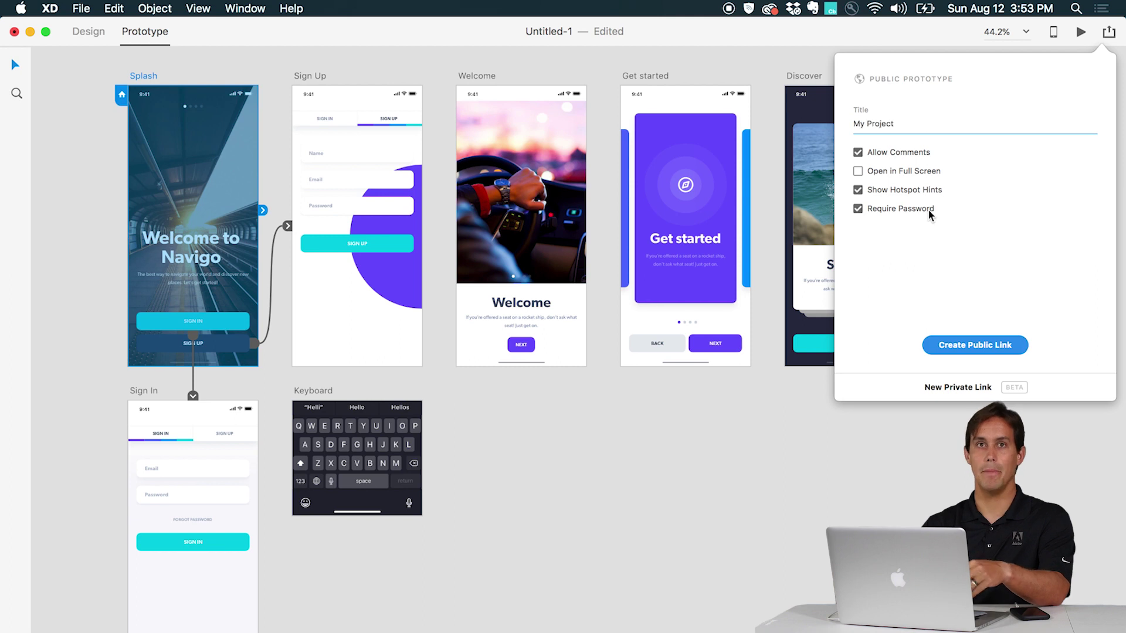
click(929, 213)
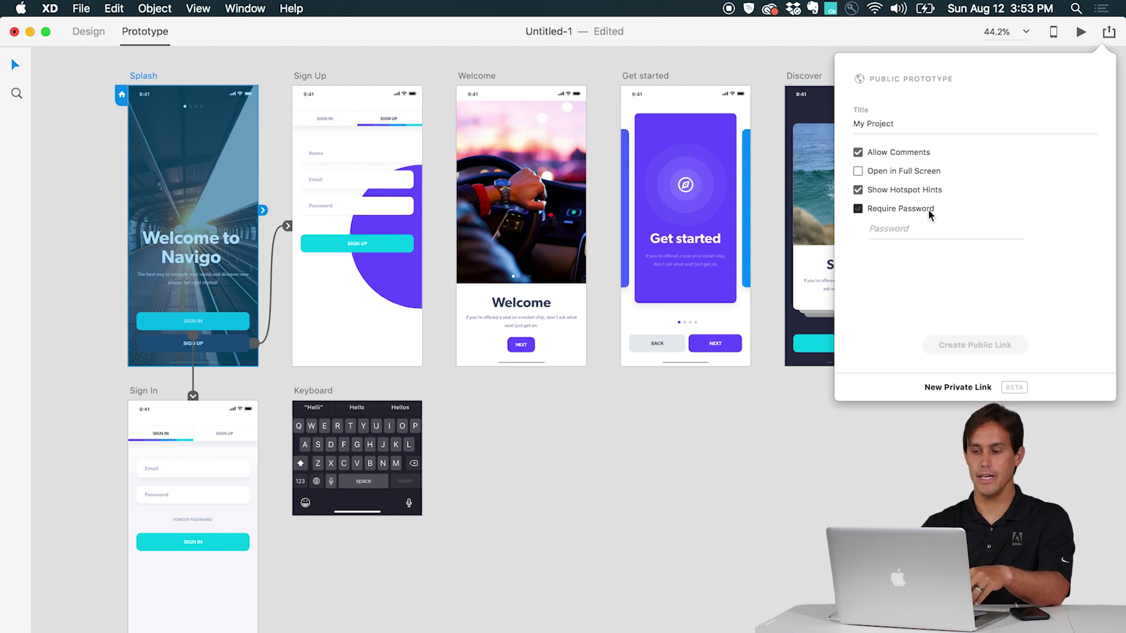
click(957, 387)
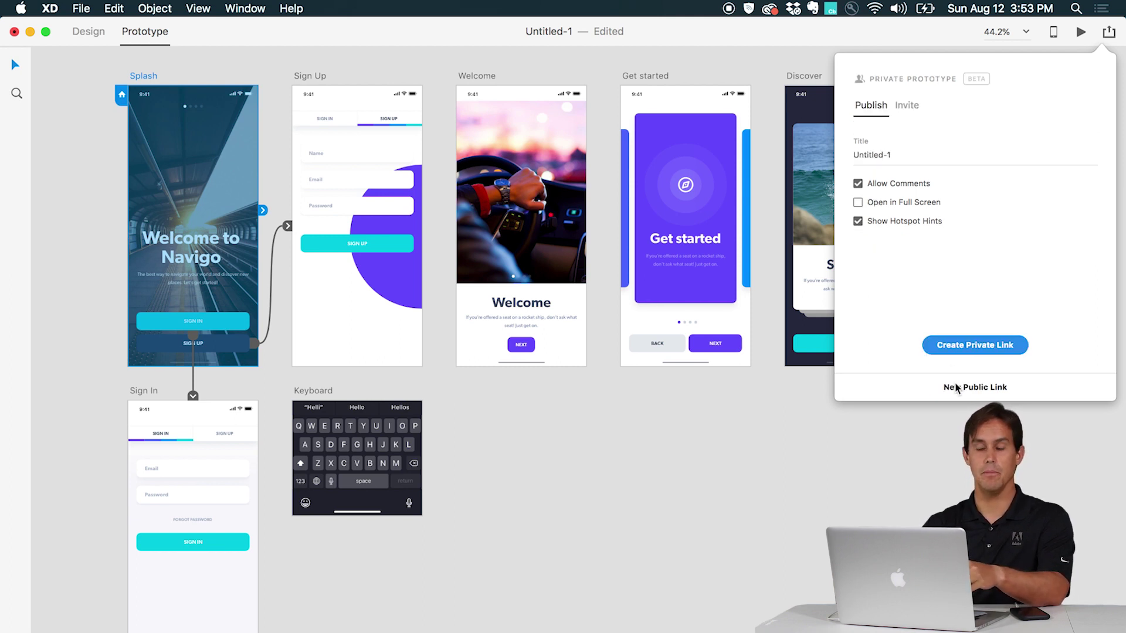
click(957, 387)
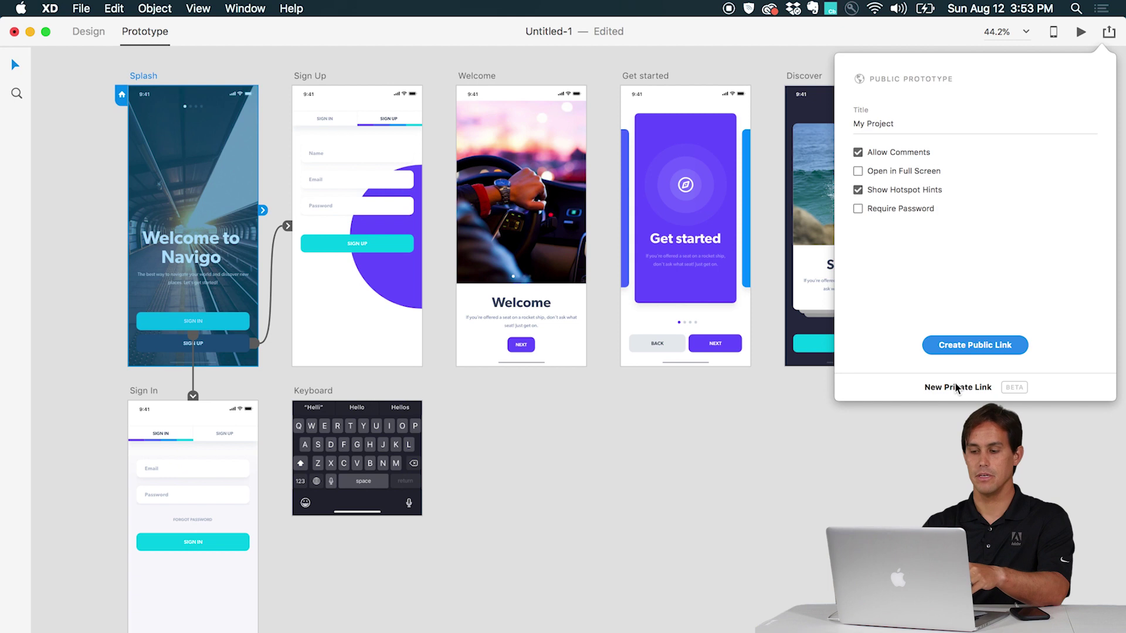
click(955, 345)
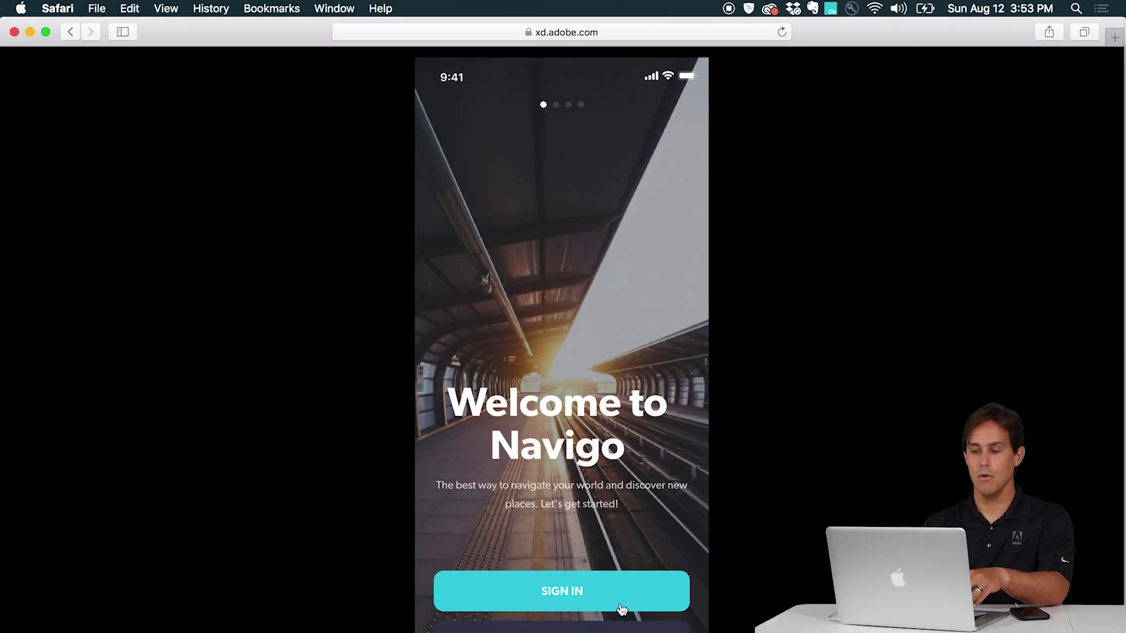
- Pin the comment 'Please update the color here.' to the SIGN IN button on the shared prototype
click(622, 608)
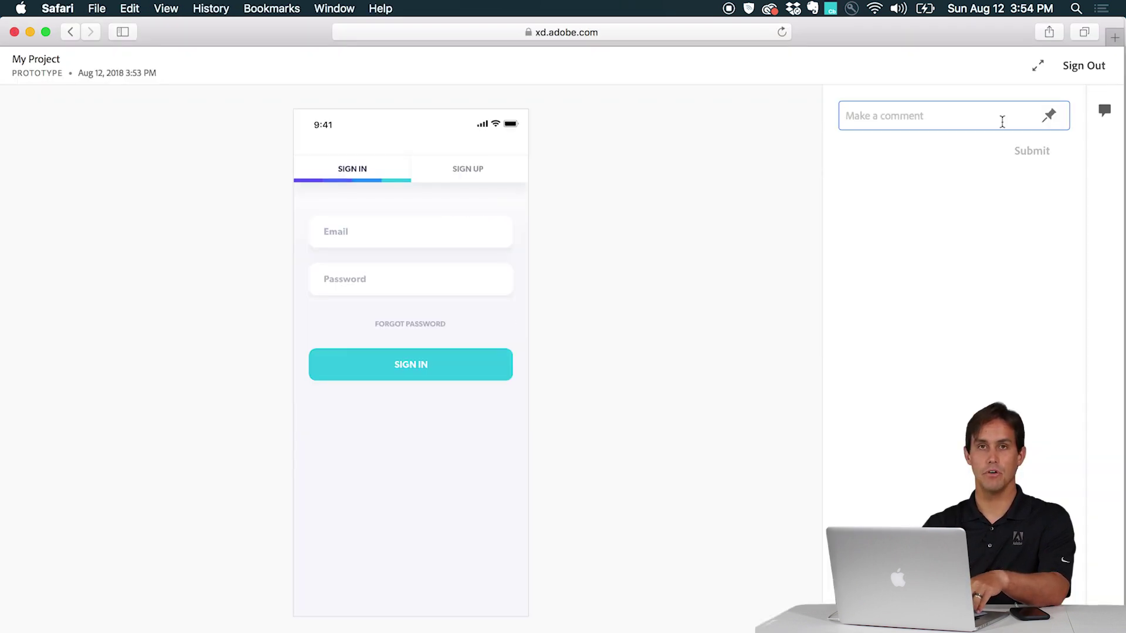
text(Please update the color here.)
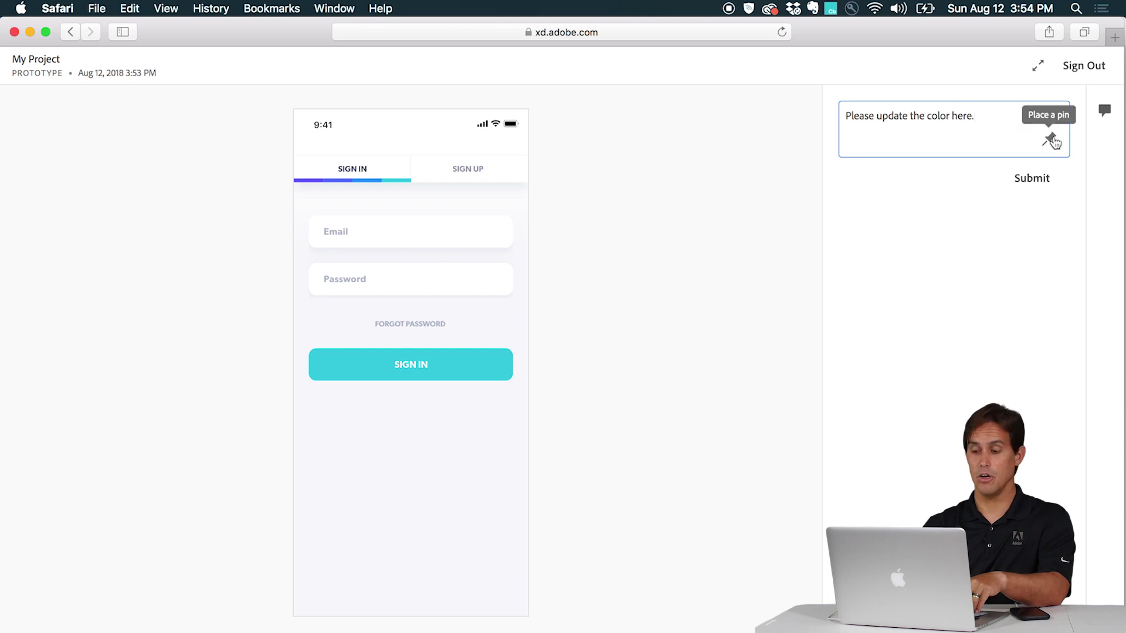
click(1048, 139)
click(502, 368)
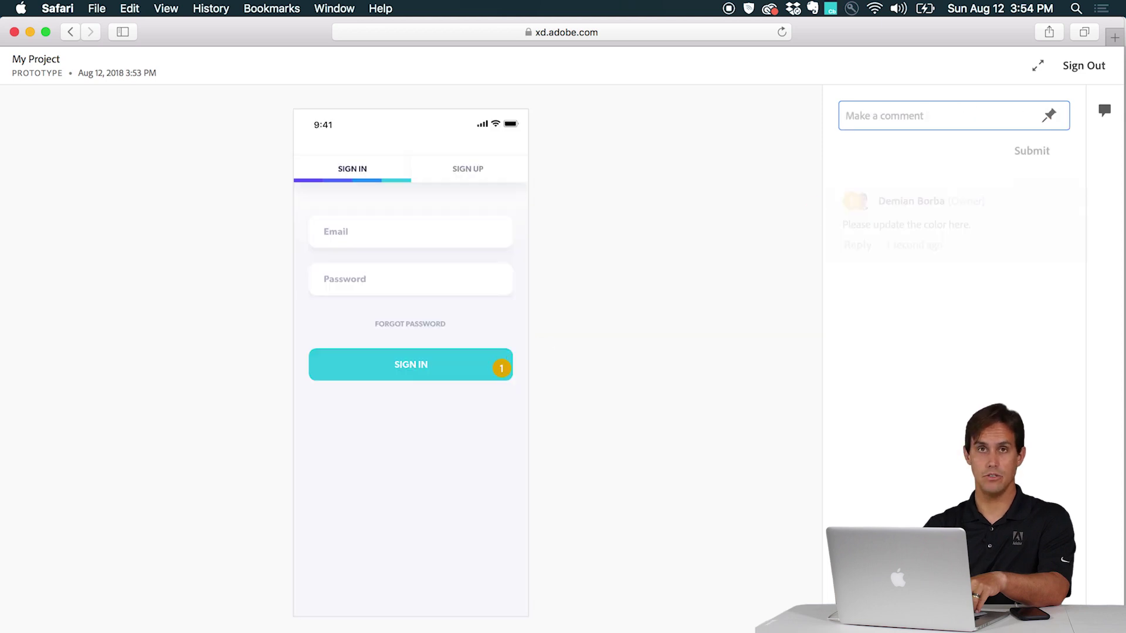
click(1108, 110)
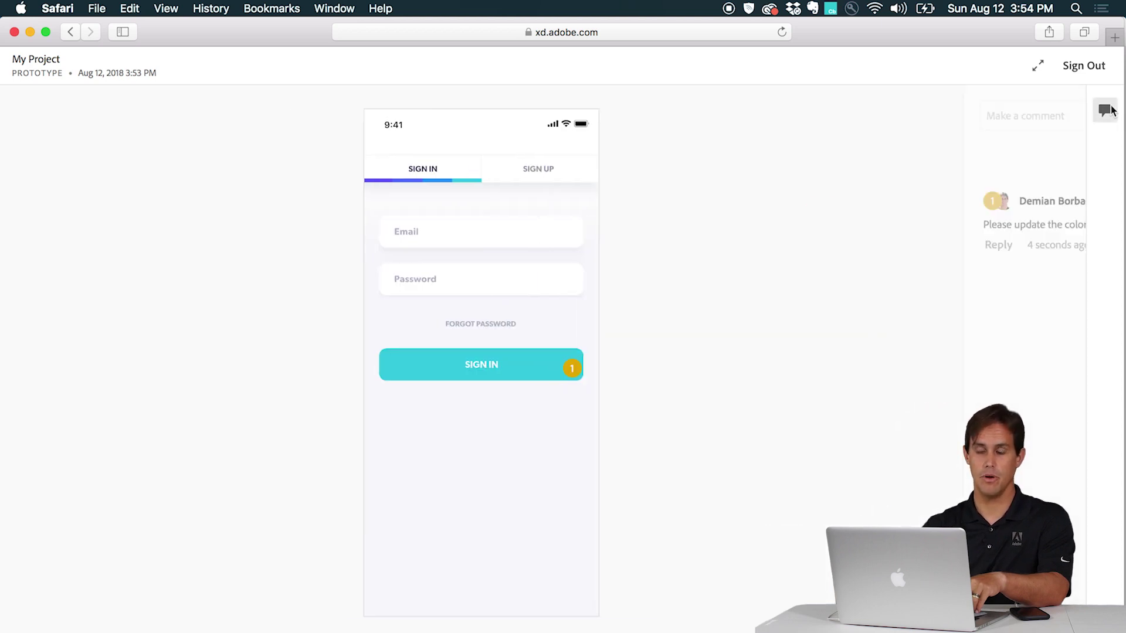
click(1110, 111)
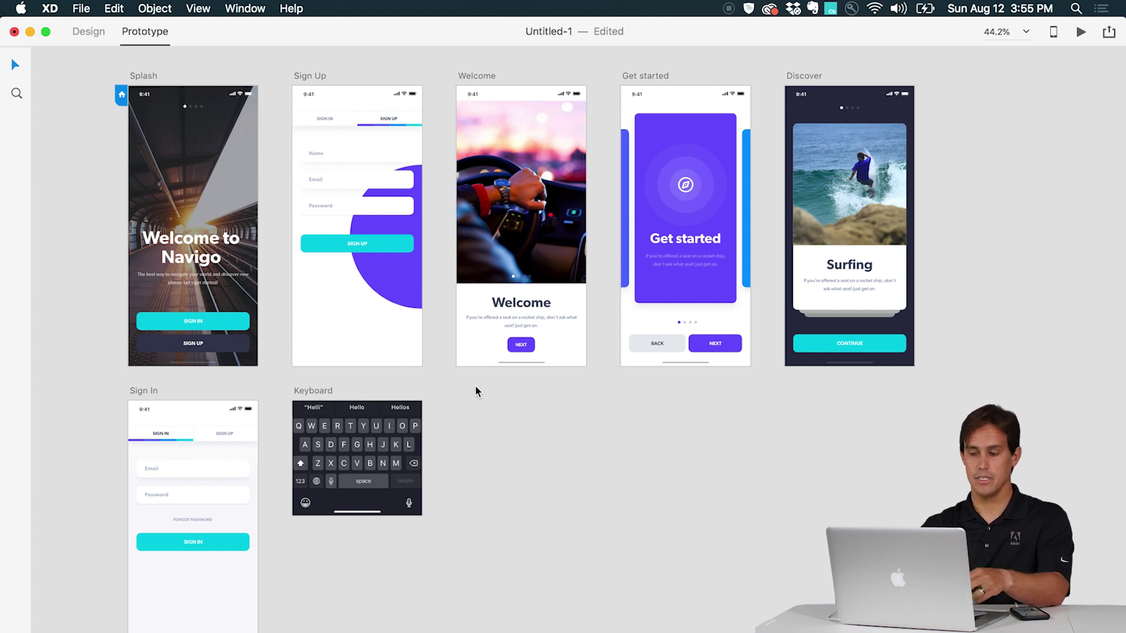
- Create a public design specs link from XD's Share menu
click(1109, 32)
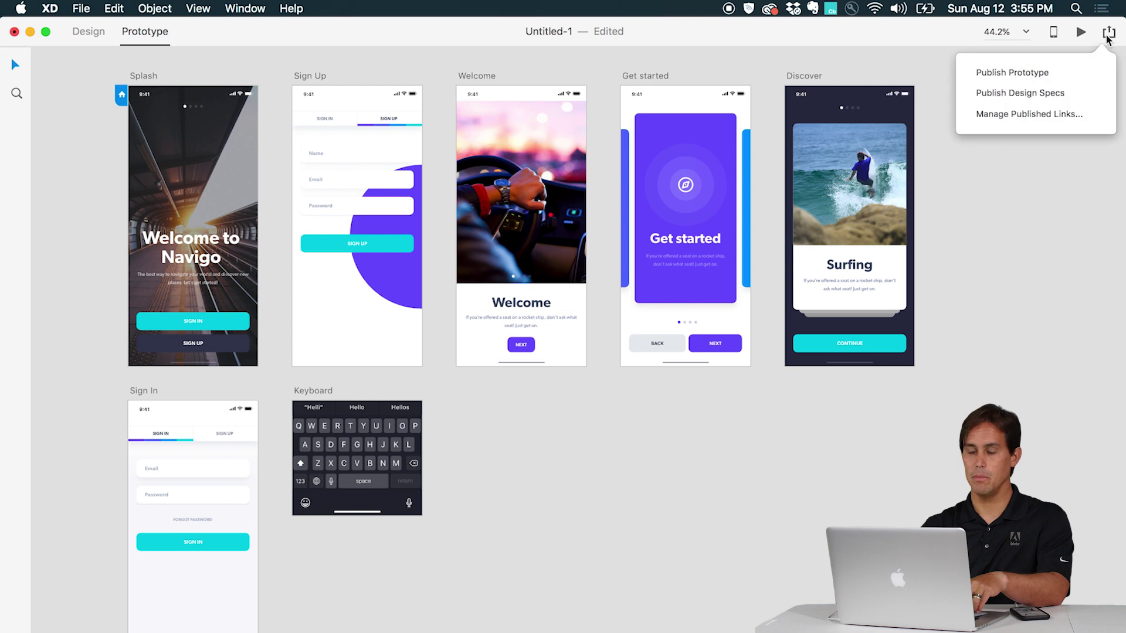
click(1048, 98)
click(958, 344)
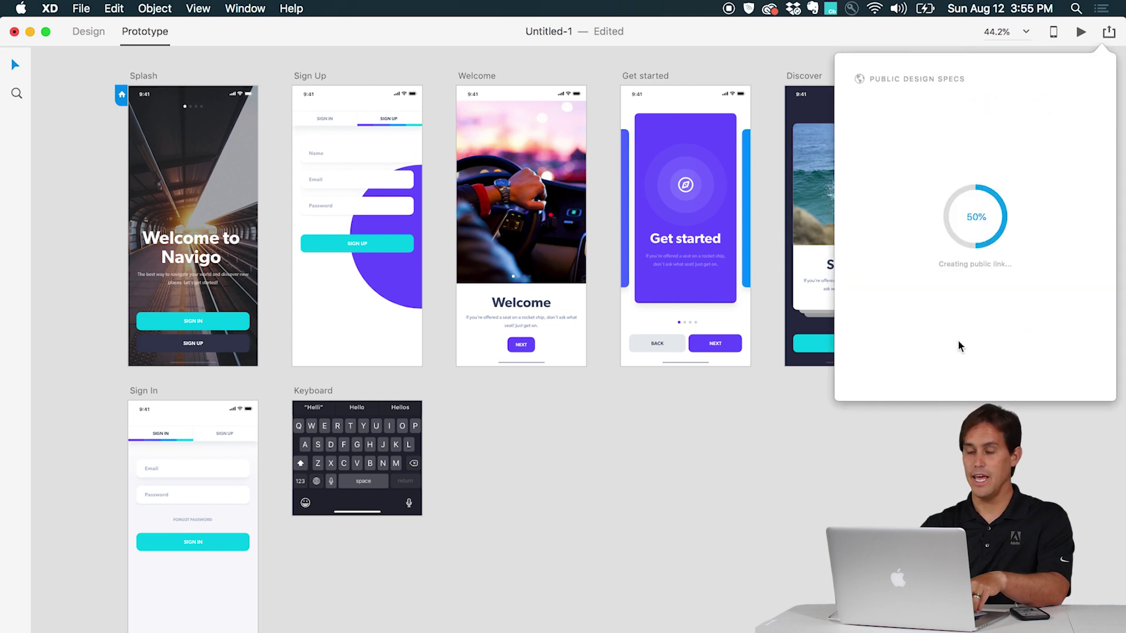
- Open the design specs and inspect the Sign Up Name label: Gibson SemiBold, 15pt, 56% opacity
click(1089, 80)
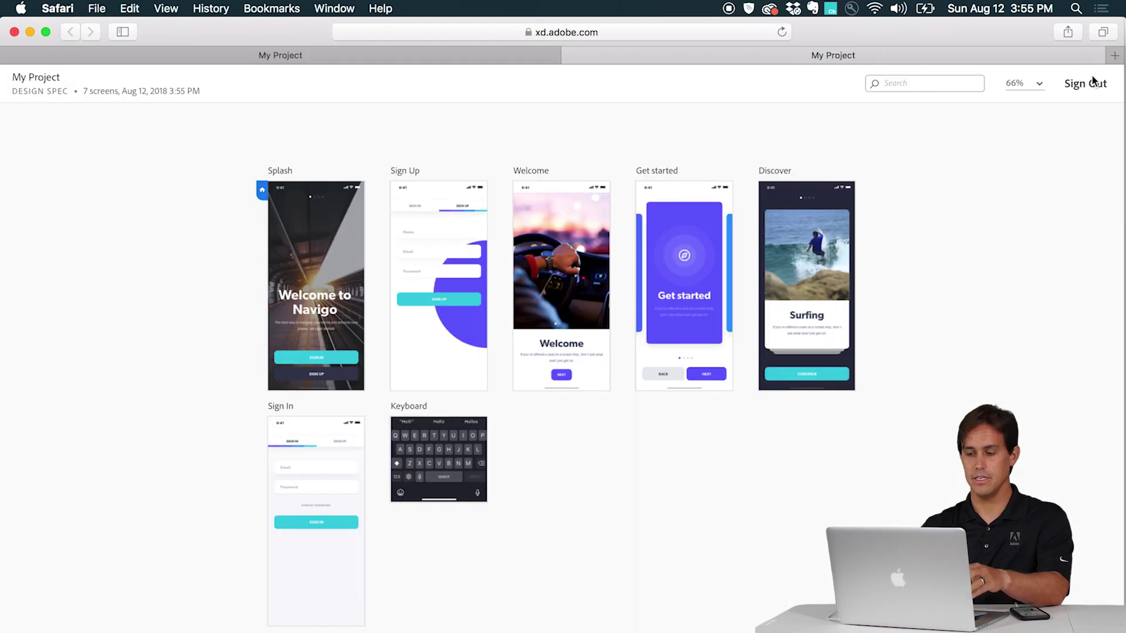
click(415, 314)
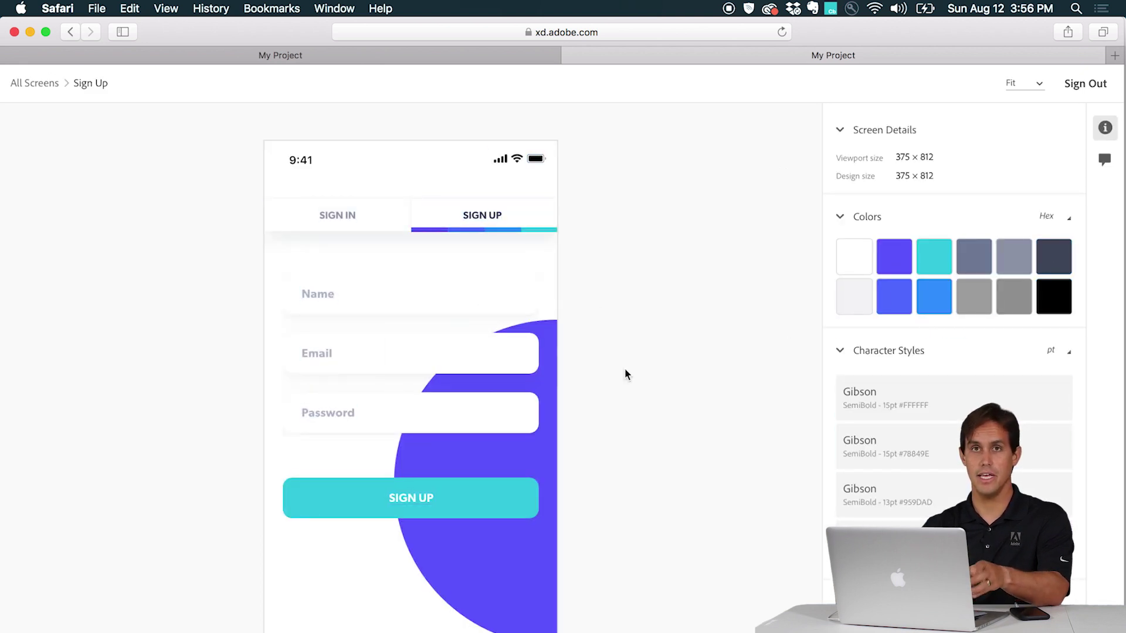
click(316, 296)
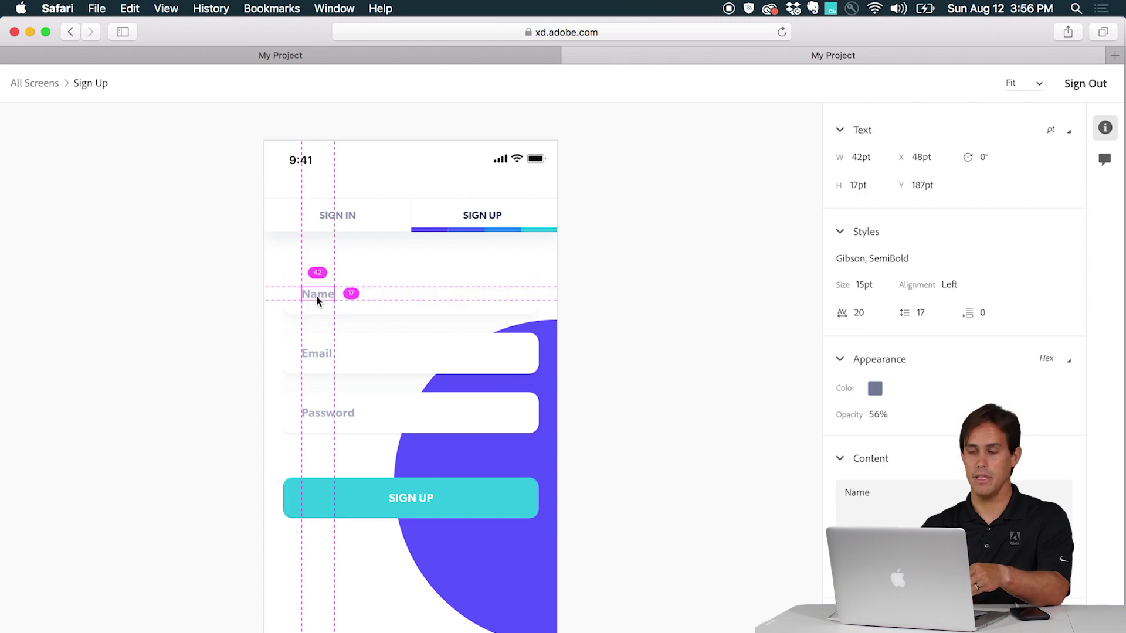